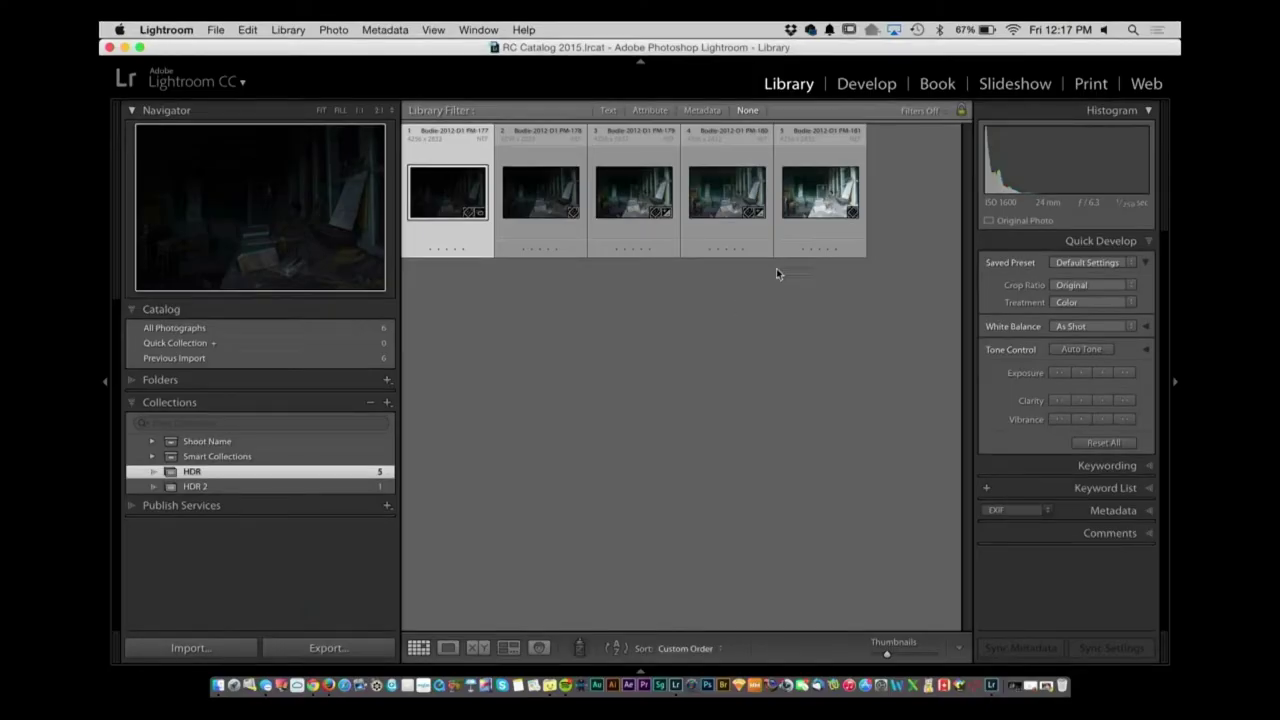
Select all five bracketed interior exposures and merge them with Photo Merge > HDR.
{"action": "left_click", "coordinate": [805, 210], "text": "shift"}
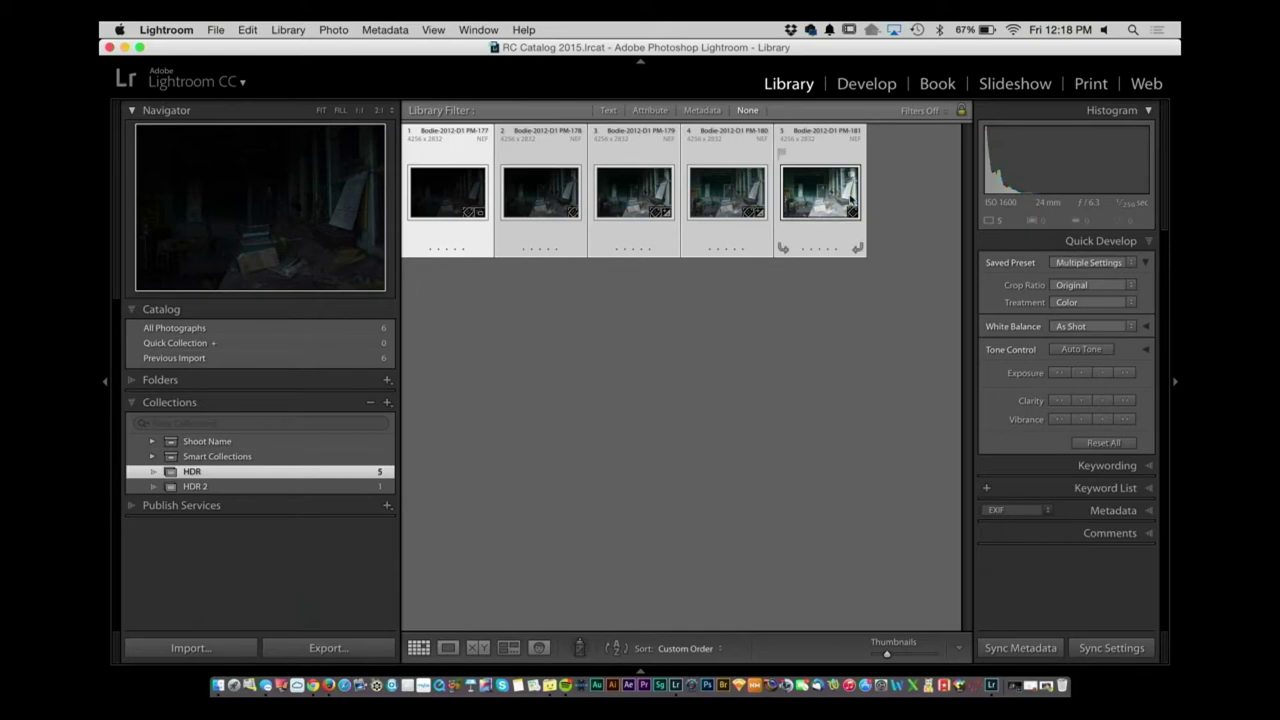
{"action": "right_click", "coordinate": [636, 200]}
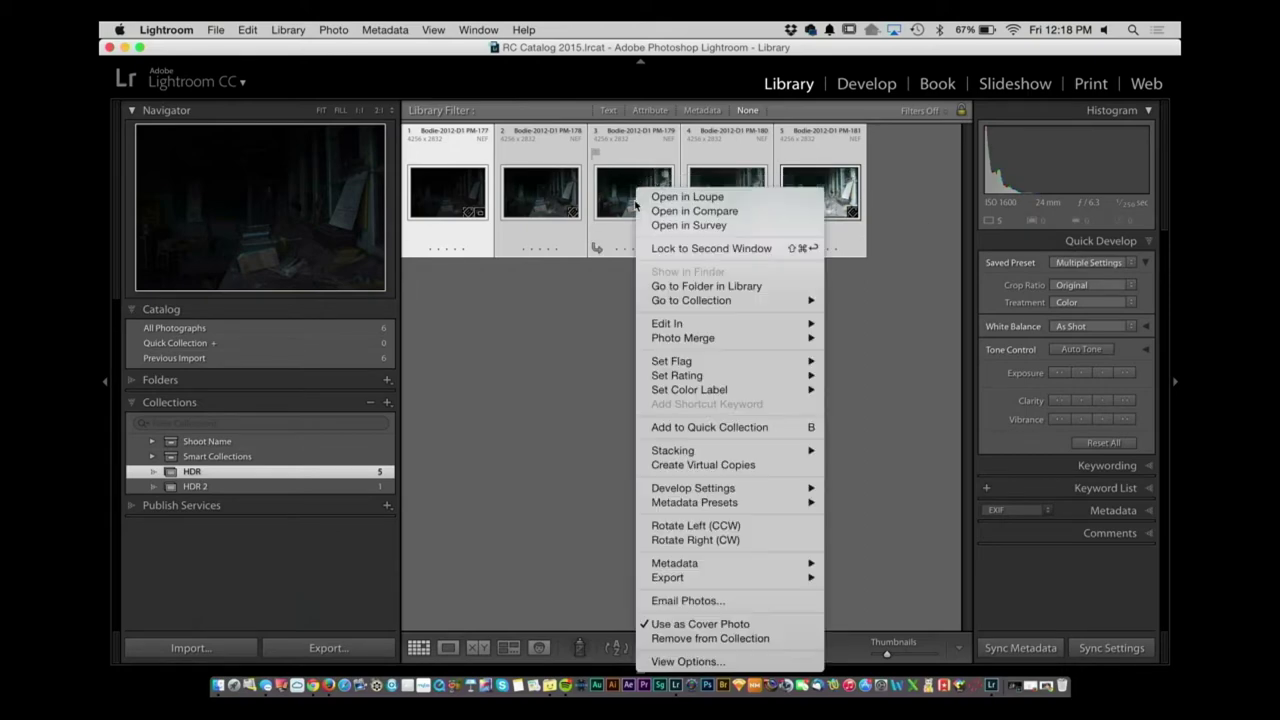
{"action": "mouse_move", "coordinate": [786, 344]}
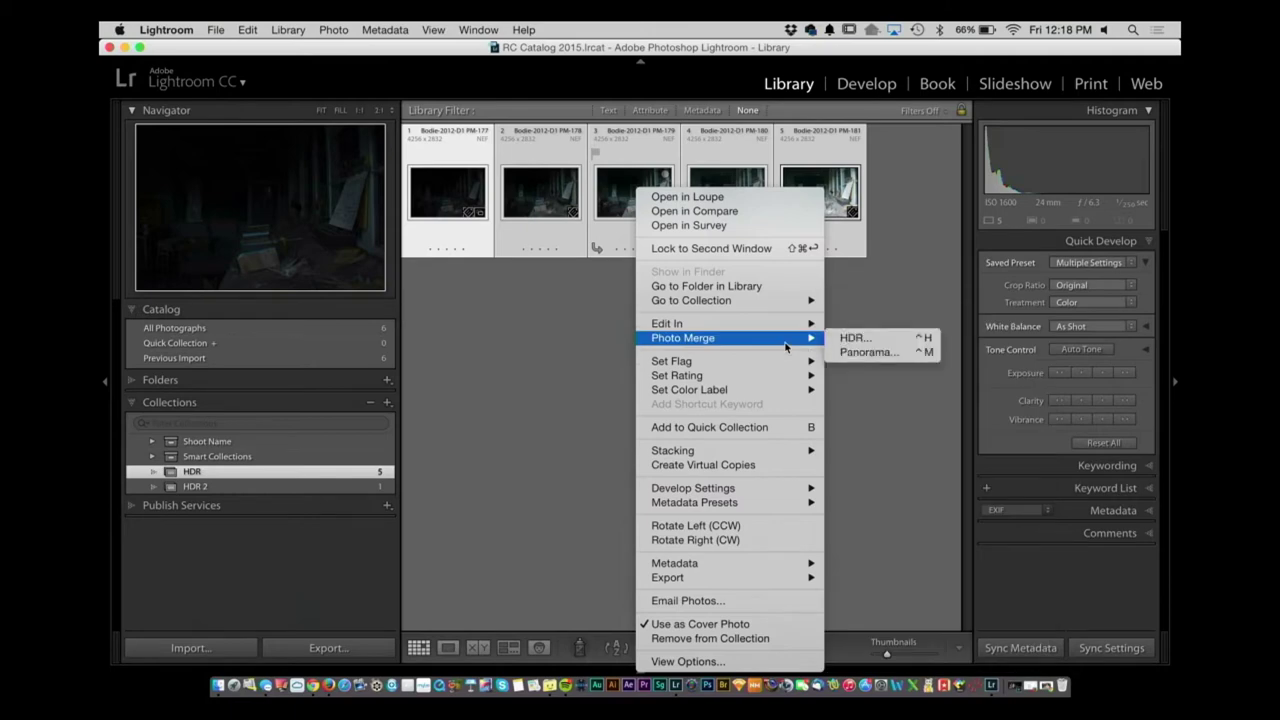
{"action": "left_click", "coordinate": [878, 346]}
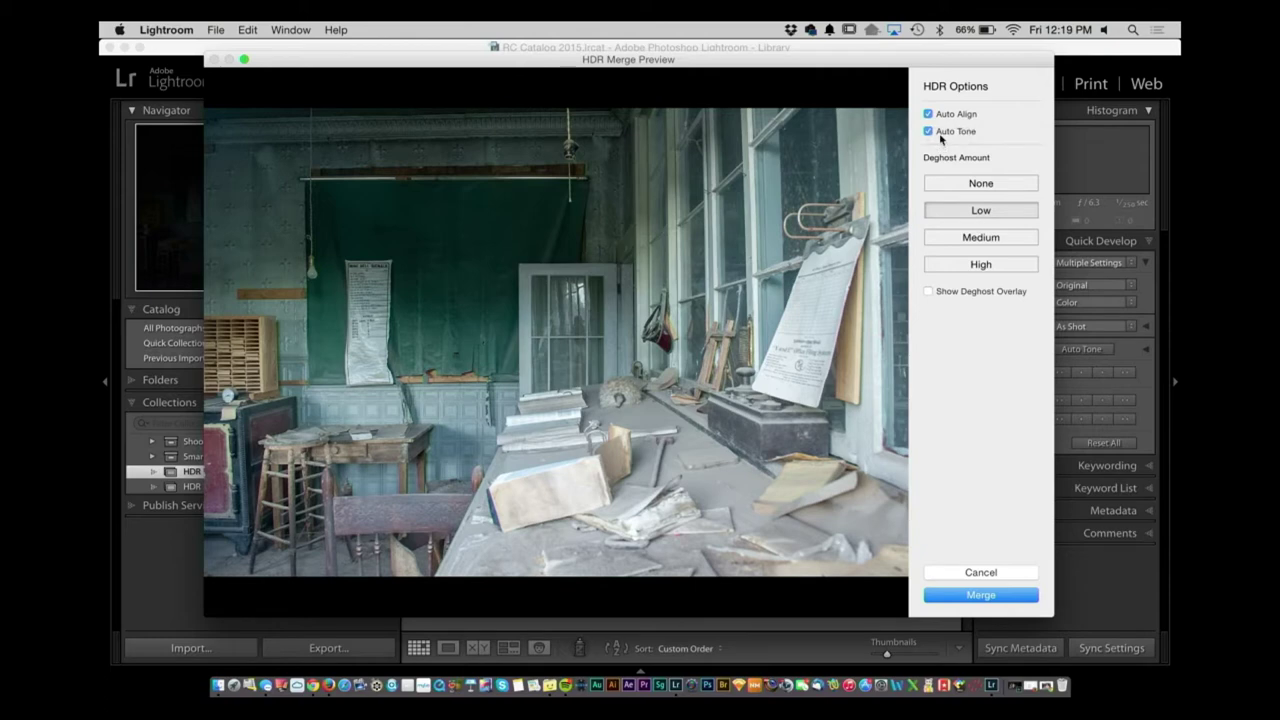
Toggle Auto Tone off and back on in the HDR preview, then cancel the merge.
{"action": "left_click", "coordinate": [929, 133]}
{"action": "left_click", "coordinate": [929, 133]}
{"action": "left_click", "coordinate": [1008, 575]}
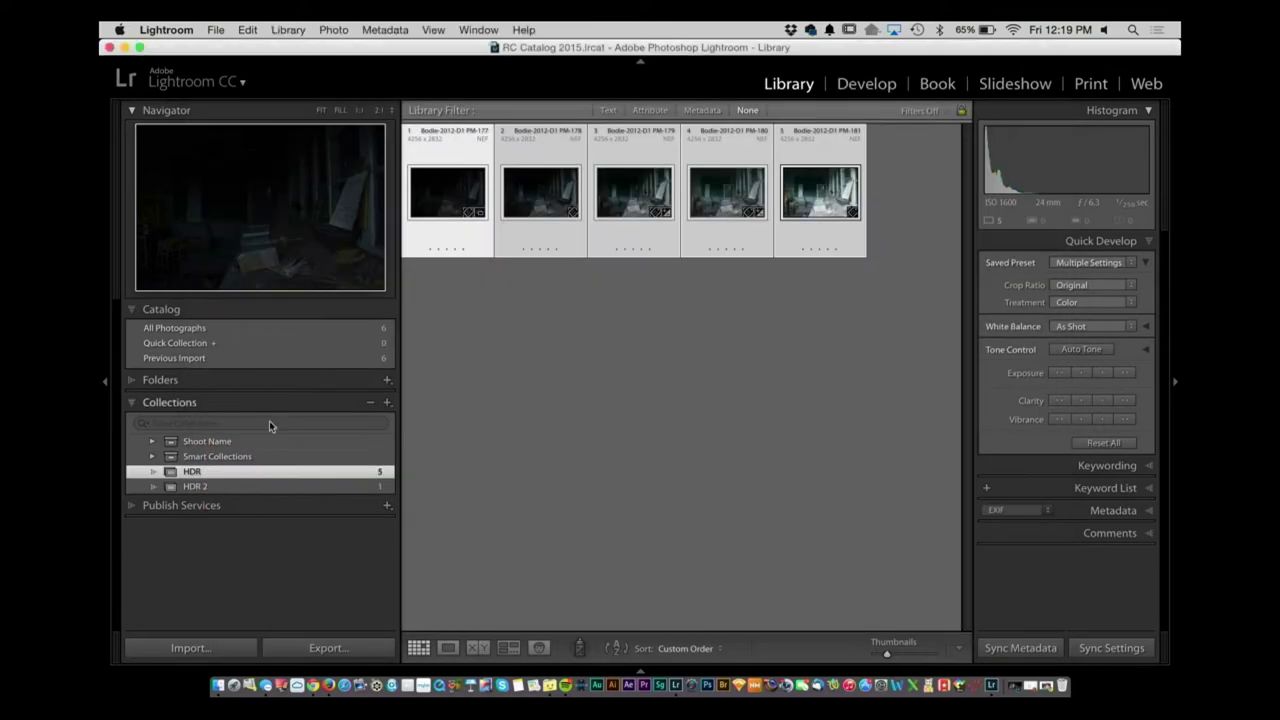
Open the merged image from the HDR 2 collection large and push Exposure up to about +5.65.
{"action": "left_click", "coordinate": [282, 488]}
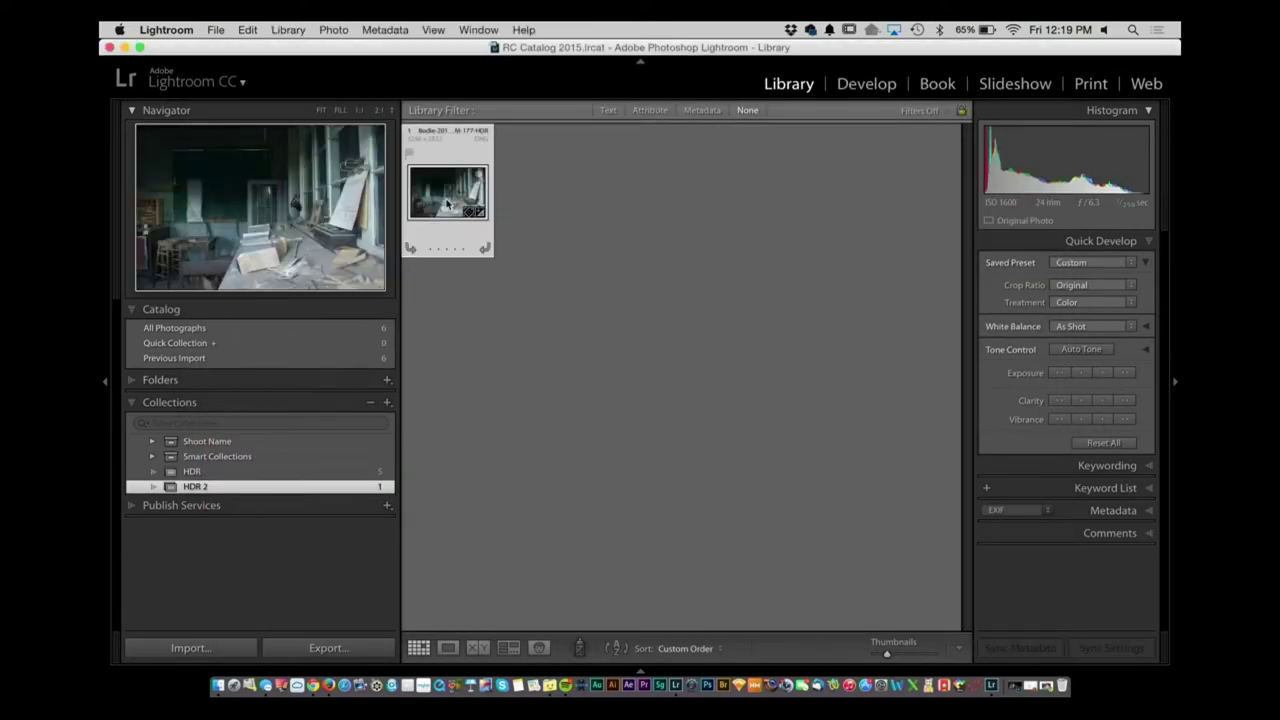
{"action": "double_click", "coordinate": [447, 201]}
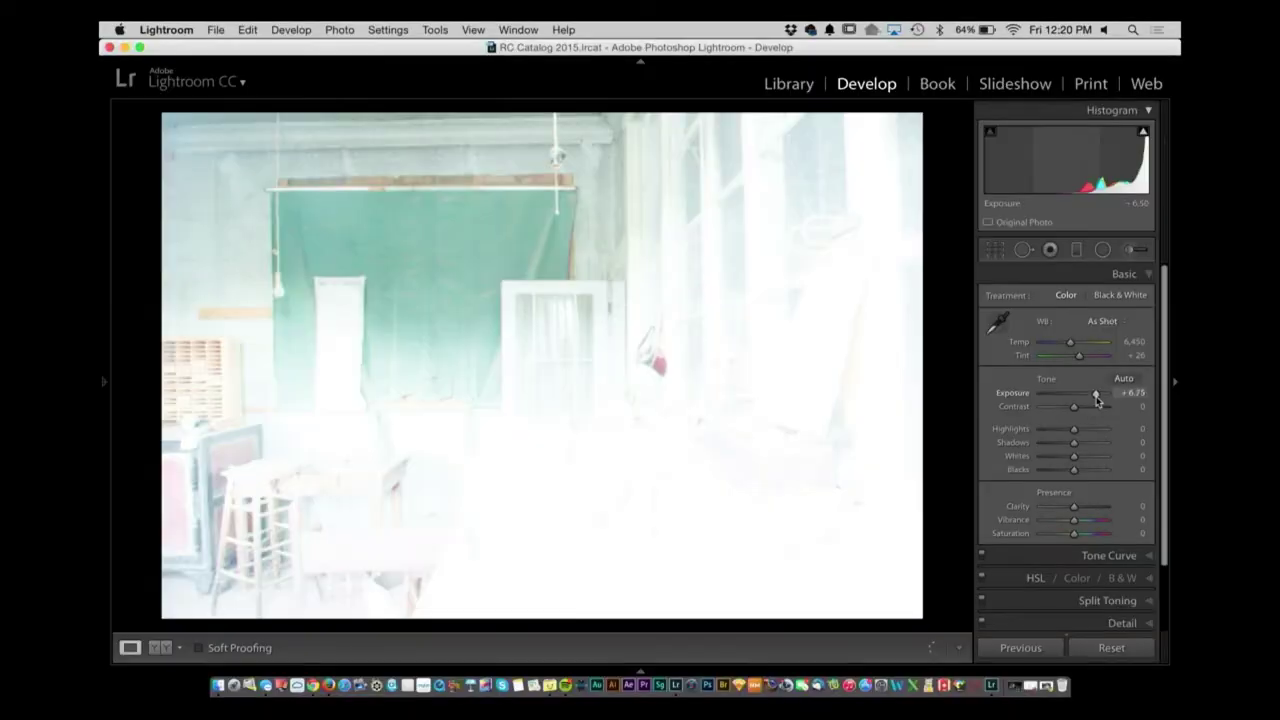
{"action": "mouse_move", "coordinate": [1094, 394]}
{"action": "left_mouse_down"}
{"action": "mouse_move", "coordinate": [1103, 401]}
{"action": "mouse_move", "coordinate": [1091, 394]}
{"action": "left_mouse_up"}
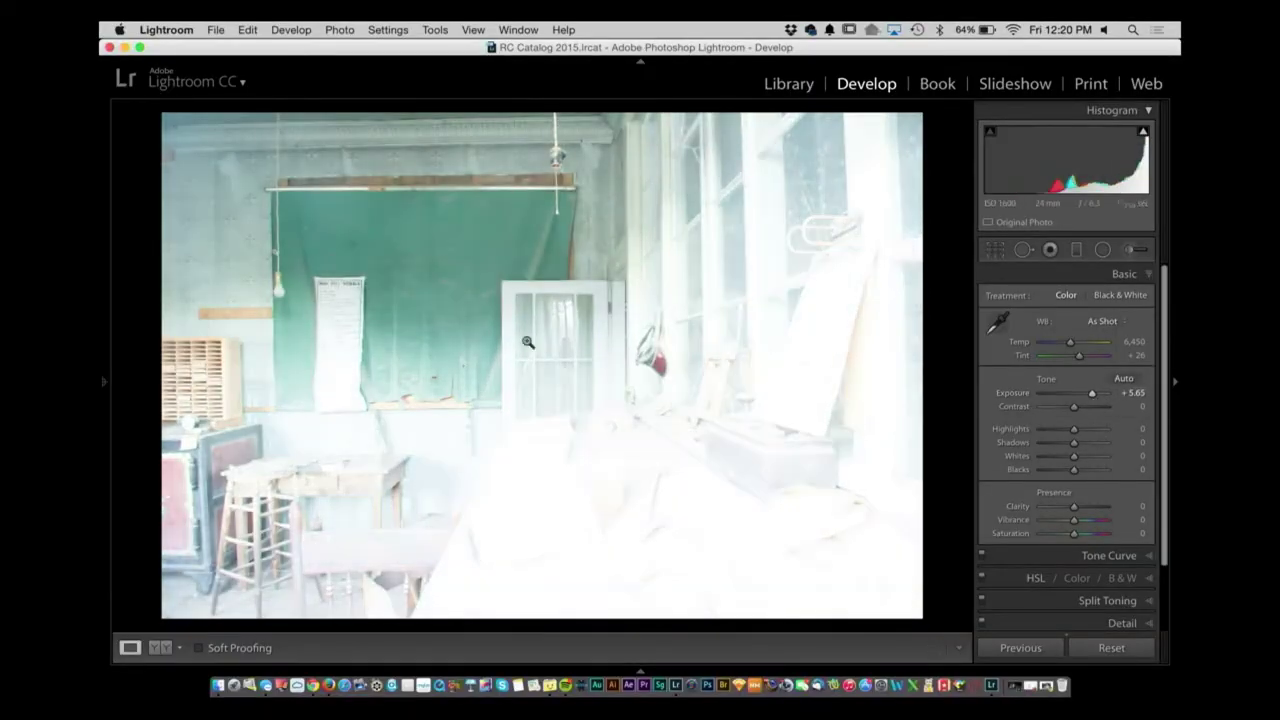
Zoom in on the MINE BELL SIGNALS wall, then move Exposure through +1.10 and +2.35, settling at +3.15.
{"action": "left_click", "coordinate": [405, 346]}
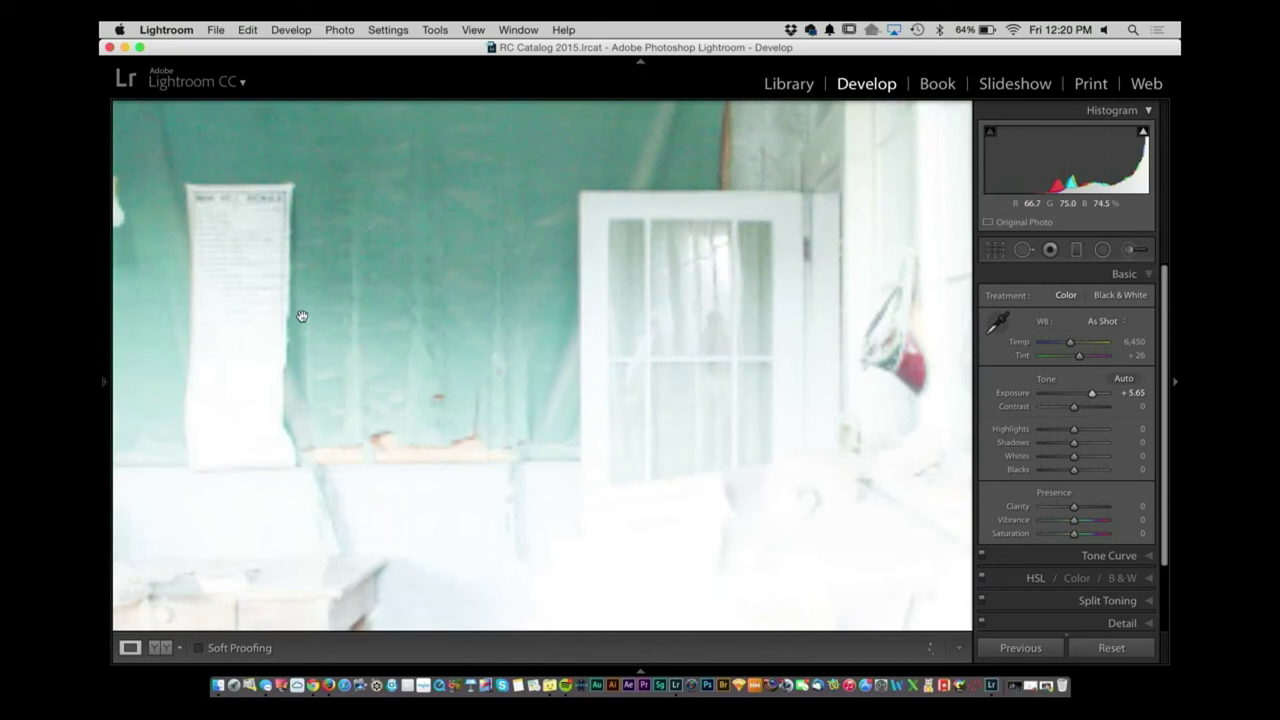
{"action": "left_click_drag", "start_coordinate": [268, 296], "coordinate": [962, 349]}
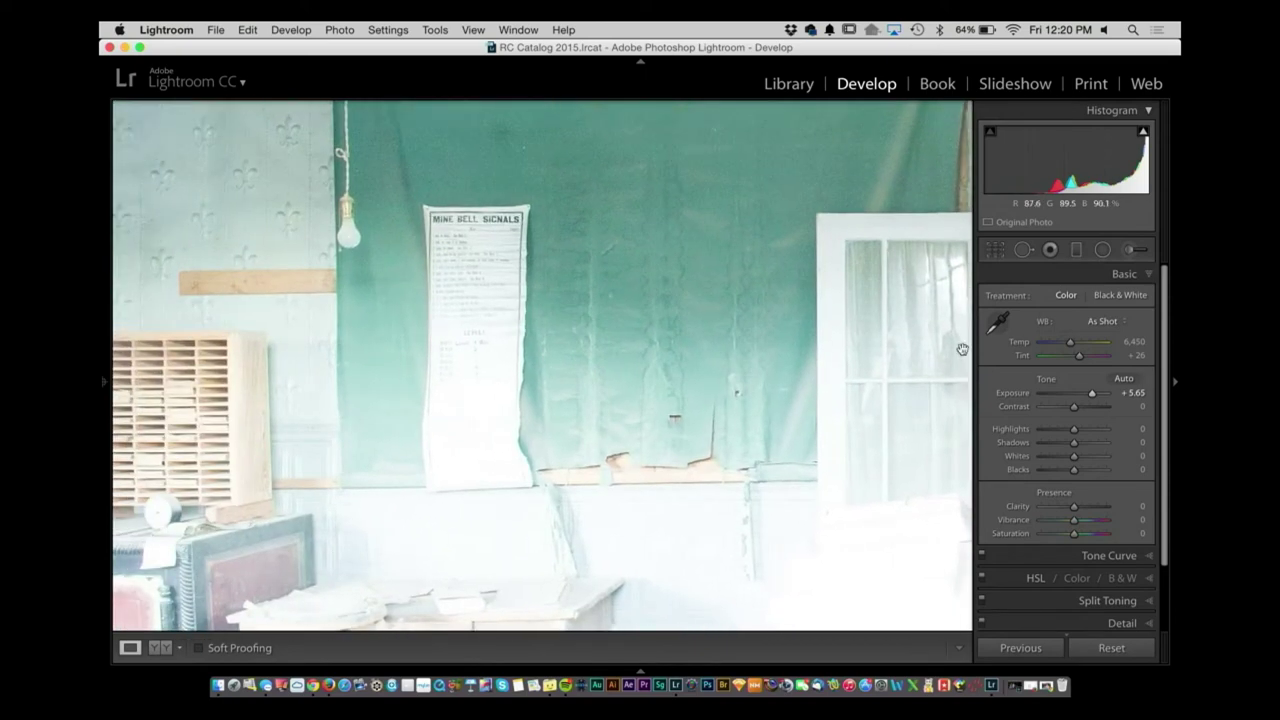
{"action": "left_click_drag", "start_coordinate": [1094, 397], "coordinate": [1076, 402]}
{"action": "left_click_drag", "start_coordinate": [1080, 403], "coordinate": [1082, 400]}
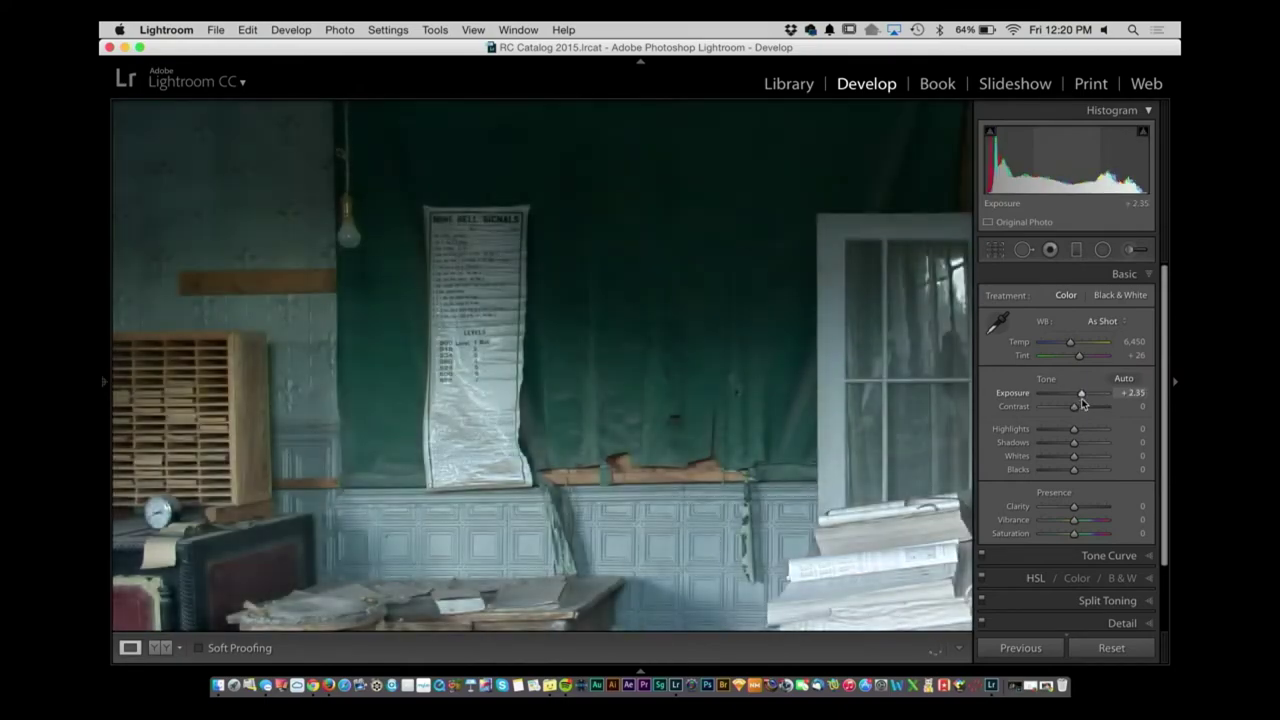
{"action": "key", "text": "z"}
{"action": "left_click_drag", "start_coordinate": [1078, 399], "coordinate": [1087, 400]}
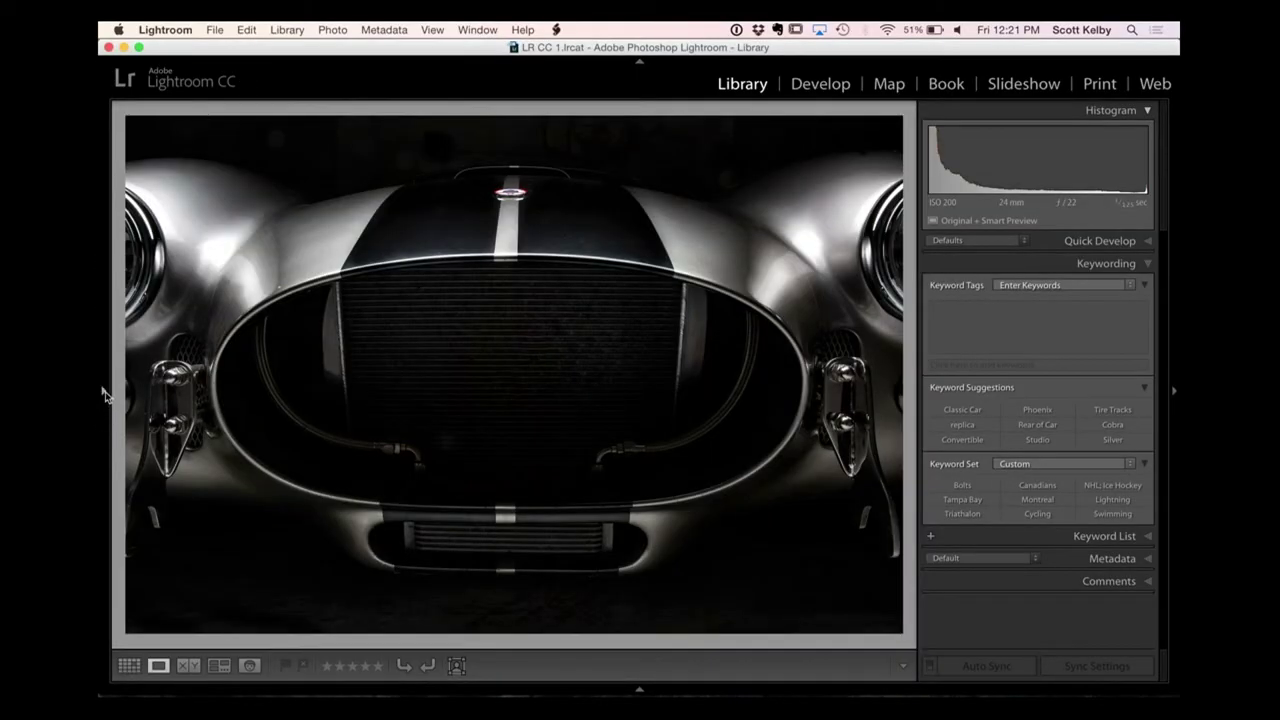
{"action": "left_click", "coordinate": [104, 392]}
Select all skyline shots in the Pano collection grid and start Photo > Photo Merge > Panorama.
{"action": "left_click", "coordinate": [216, 499]}
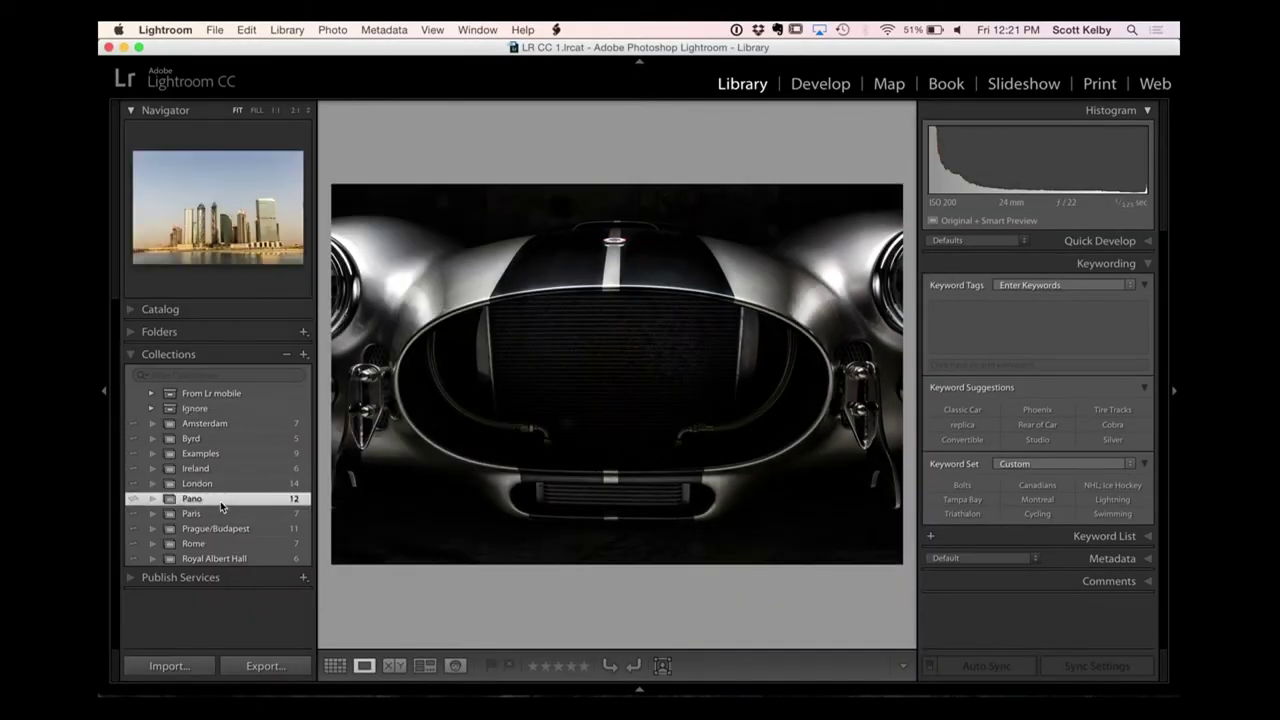
{"action": "key", "text": "g"}
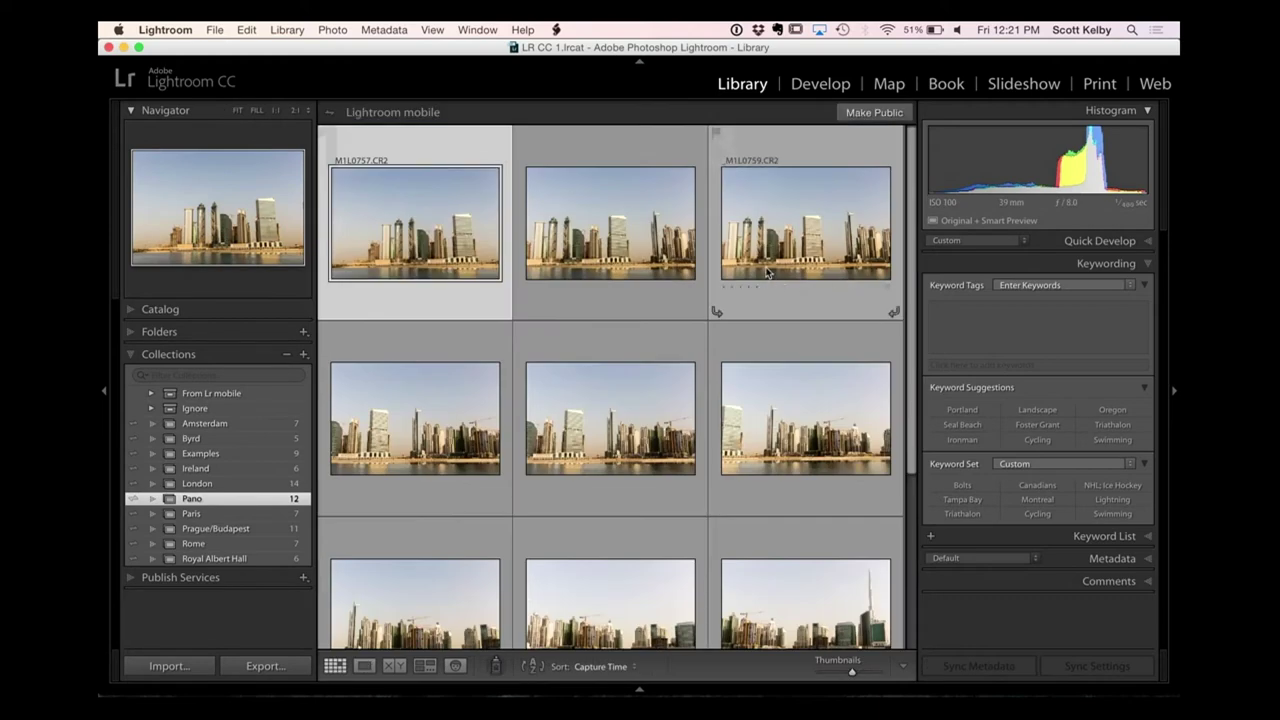
{"action": "scroll", "coordinate": [766, 272], "scroll_direction": "down", "scroll_amount": 2}
{"action": "scroll", "coordinate": [766, 272], "scroll_direction": "up", "scroll_amount": 2}
{"action": "scroll", "coordinate": [766, 272], "scroll_direction": "down", "scroll_amount": 2}
{"action": "key", "text": "Home"}
{"action": "key", "text": "j"}
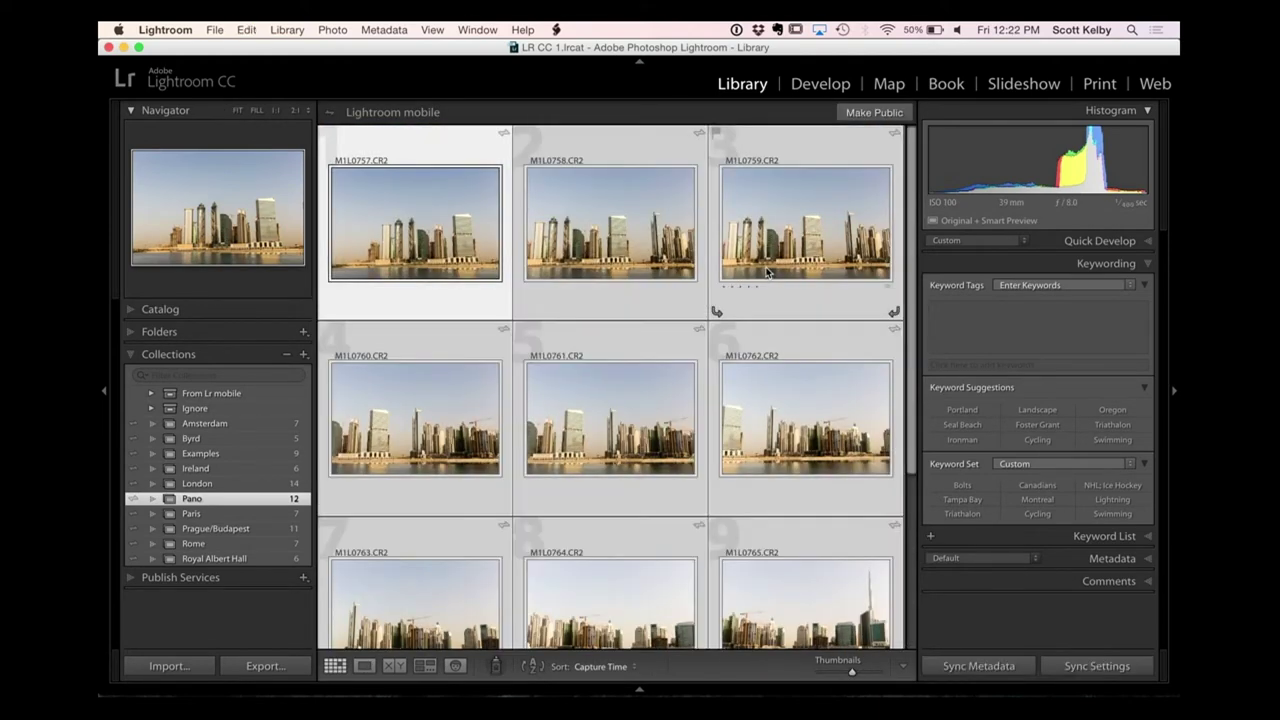
{"action": "left_click", "coordinate": [333, 30]}
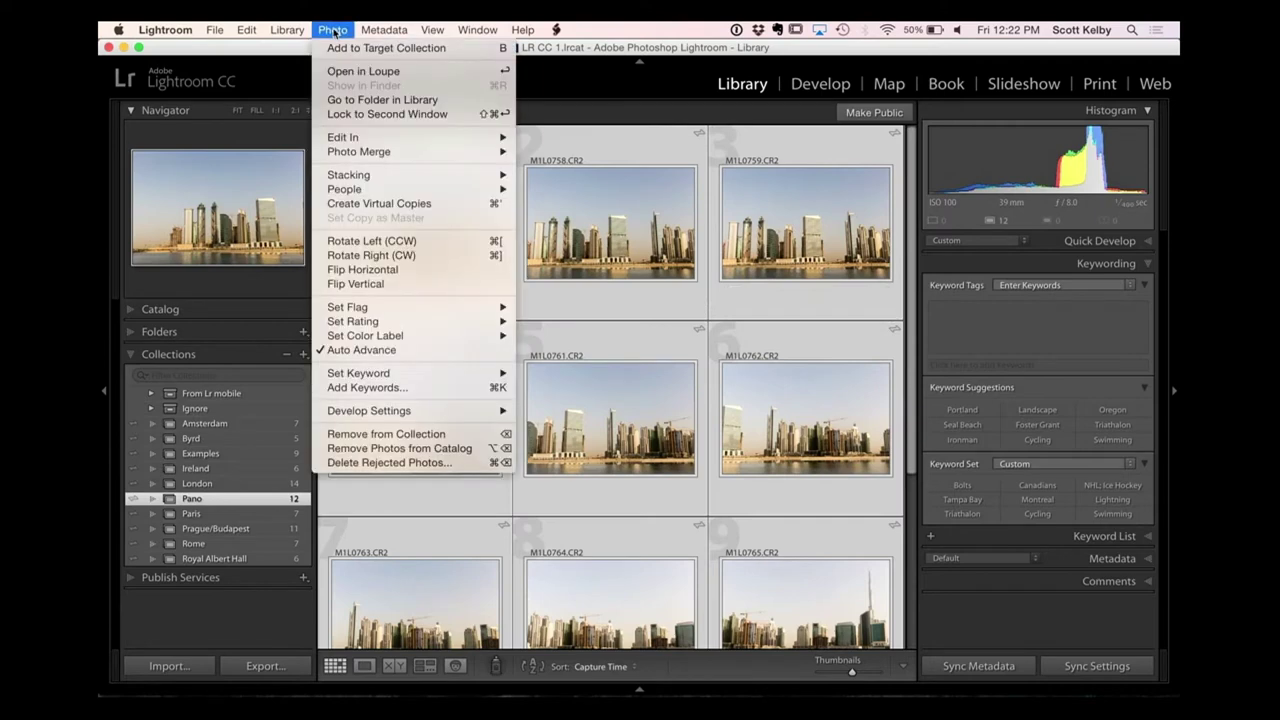
{"action": "mouse_move", "coordinate": [430, 151]}
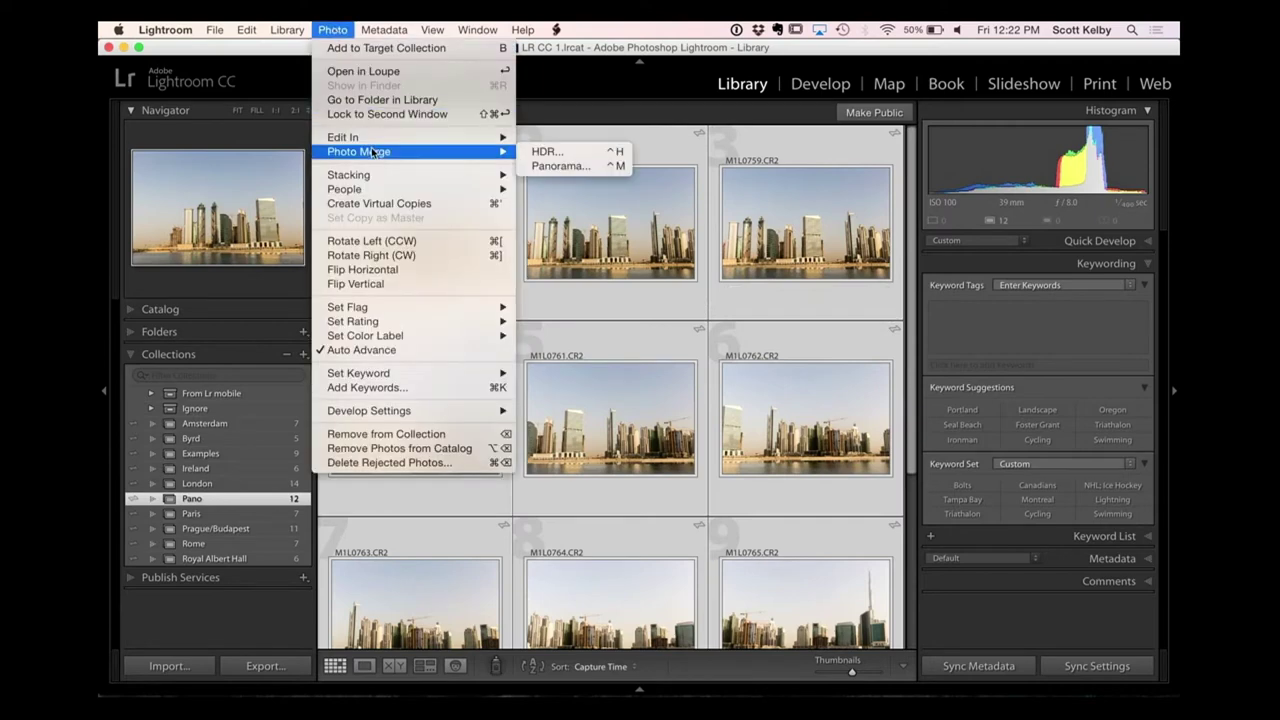
{"action": "left_click", "coordinate": [596, 170]}
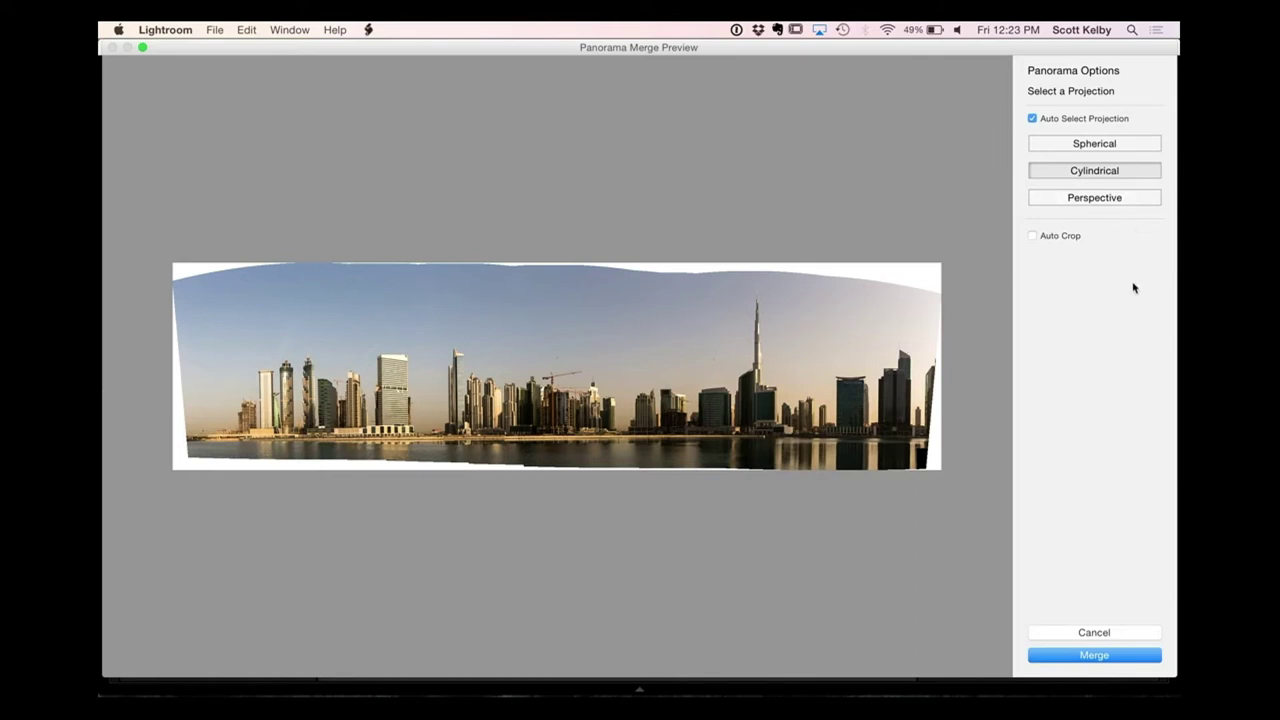
Merge the Dubai skyline panorama with Cylindrical projection and Auto Crop enabled.
{"action": "left_click", "coordinate": [1032, 236]}
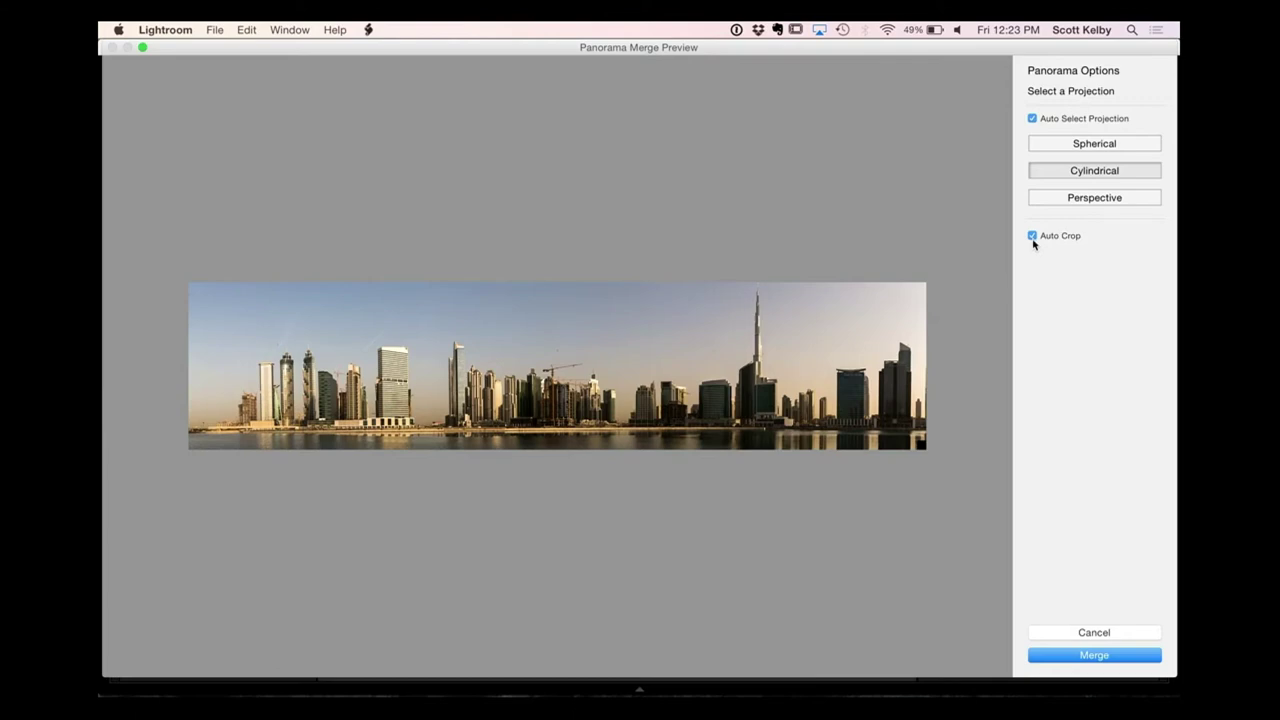
{"action": "left_click_drag", "start_coordinate": [1176, 676], "coordinate": [1147, 667]}
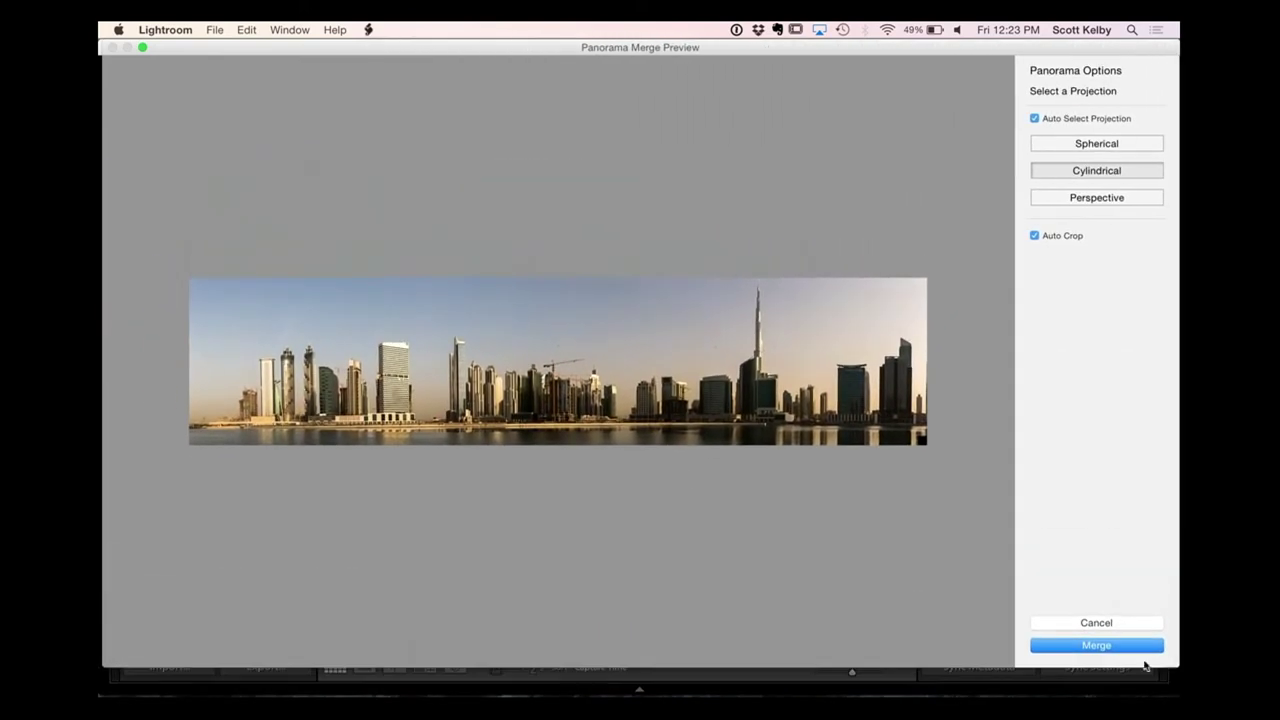
{"action": "left_click", "coordinate": [1095, 646]}
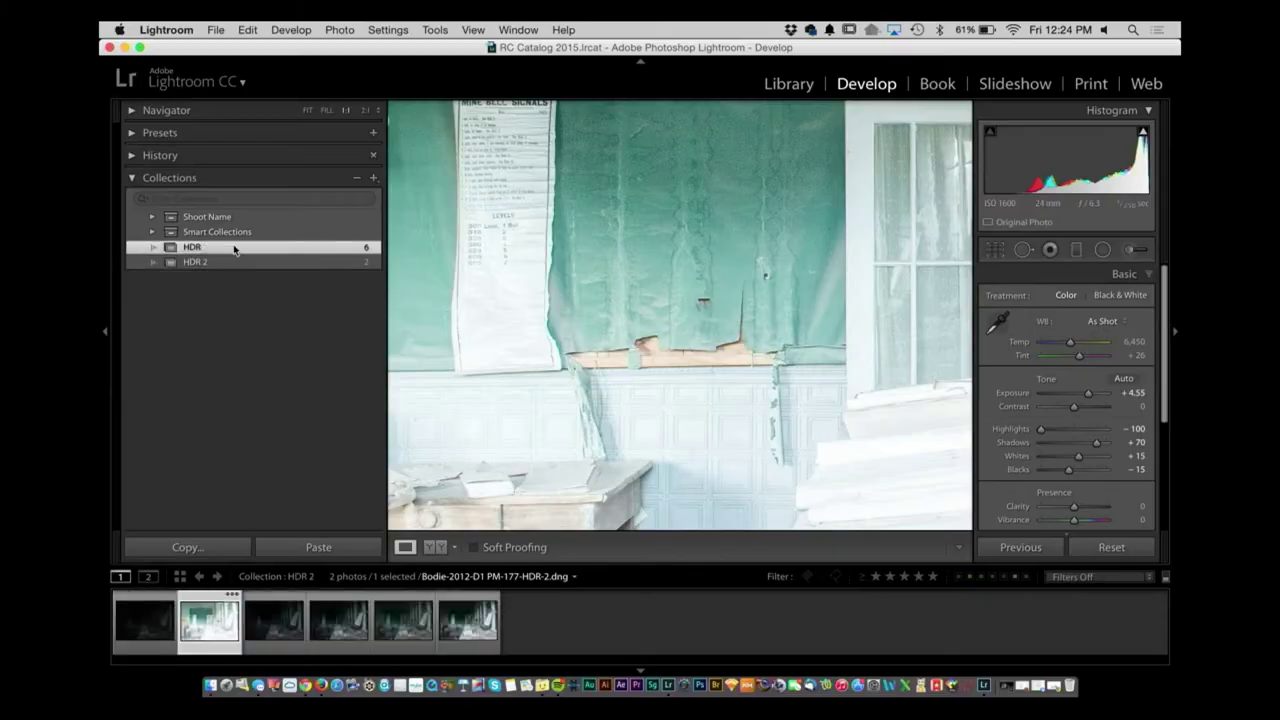
Remove the merged HDR image from the HDR collection in Grid view.
{"action": "key", "text": "g"}
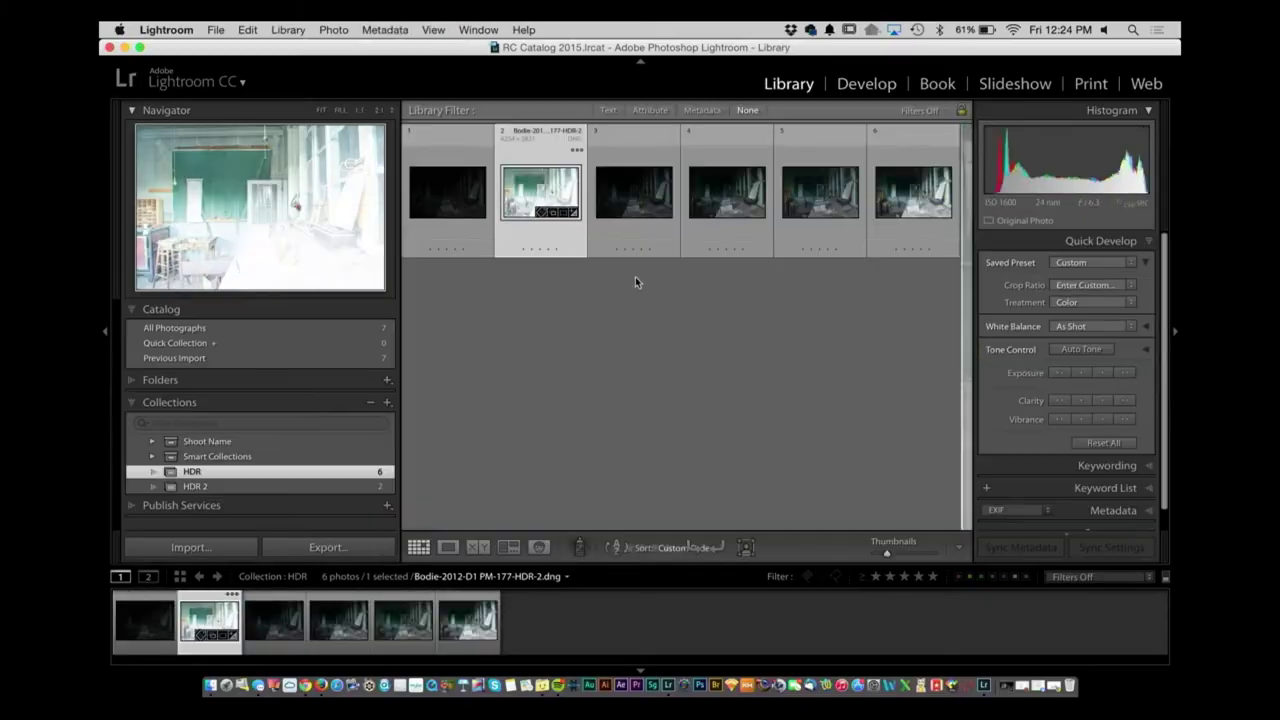
{"action": "left_click", "coordinate": [631, 327]}
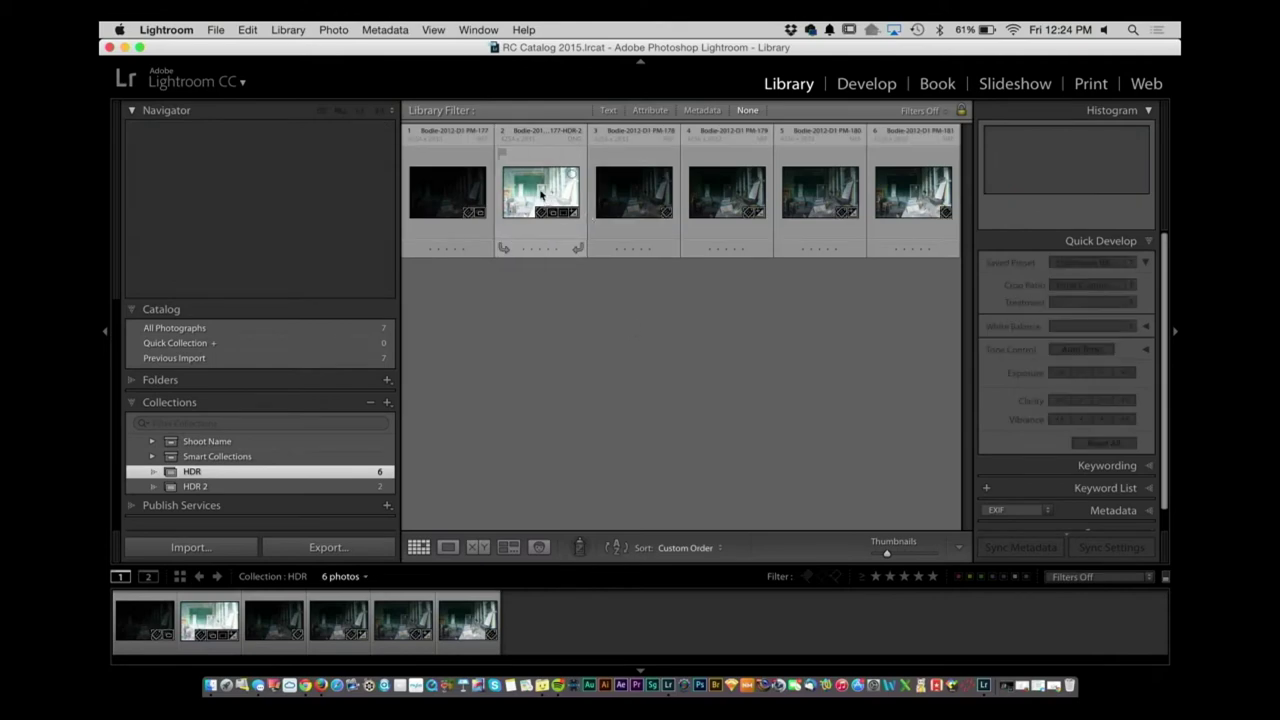
{"action": "left_click", "coordinate": [537, 193]}
{"action": "right_click", "coordinate": [538, 188]}
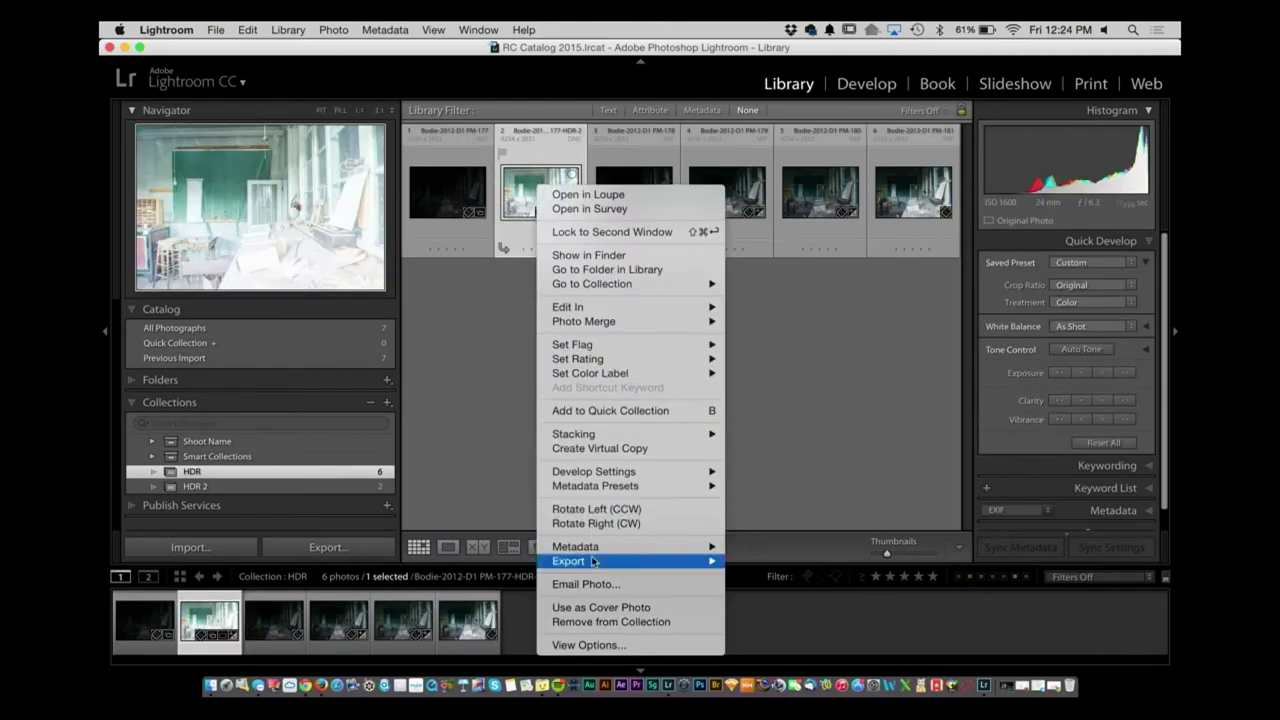
{"action": "left_click", "coordinate": [598, 622]}
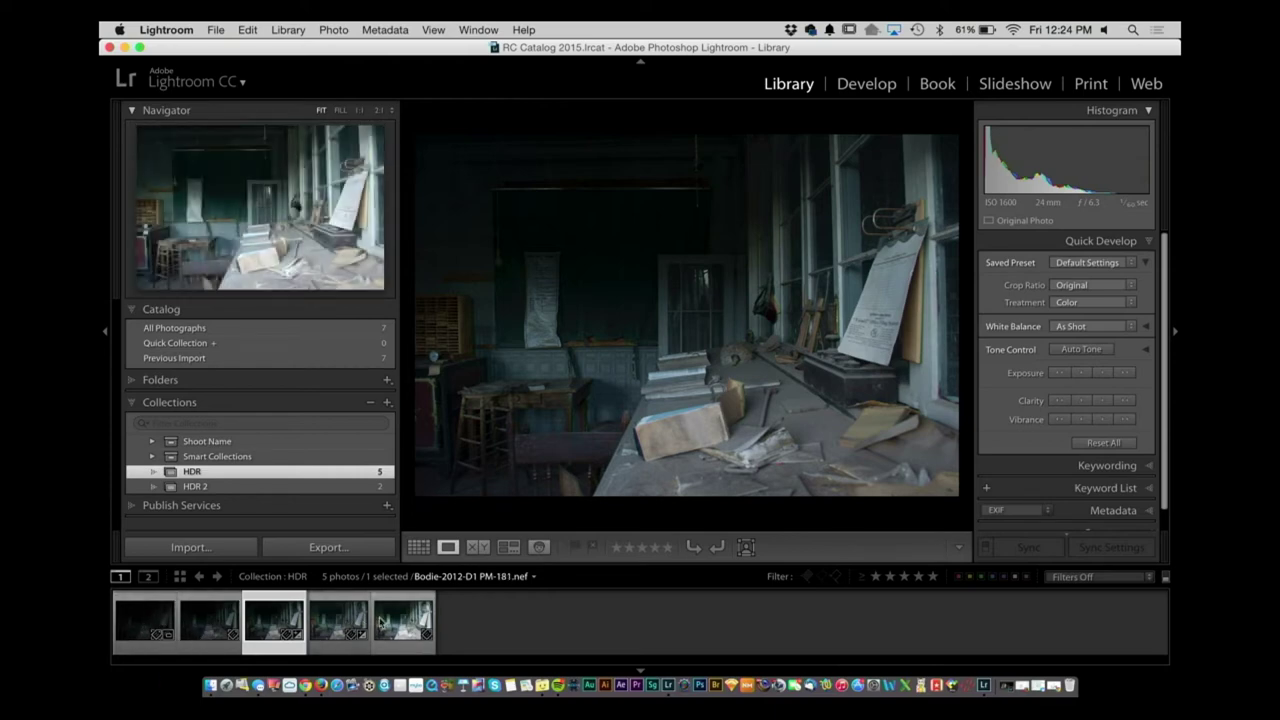
Flag brackets 2, 3 and 4 of the HDR set as rejected.
{"action": "key", "text": "g"}
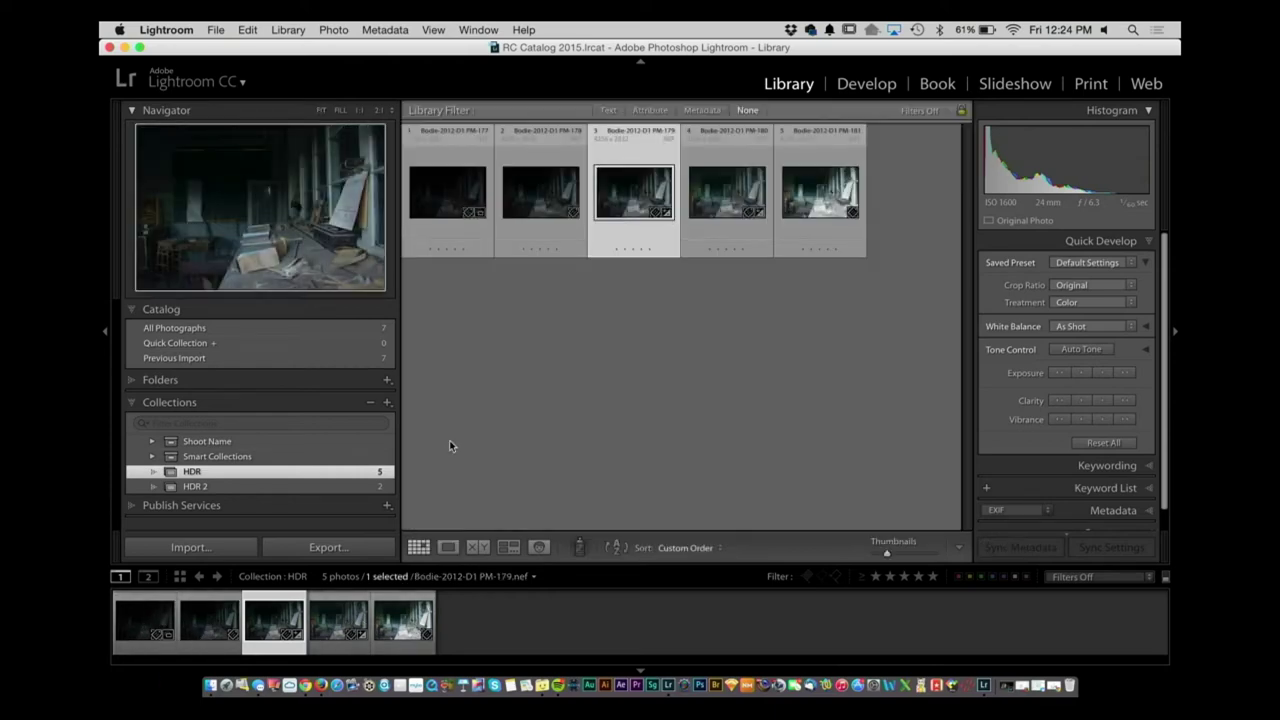
{"action": "left_click", "coordinate": [606, 438]}
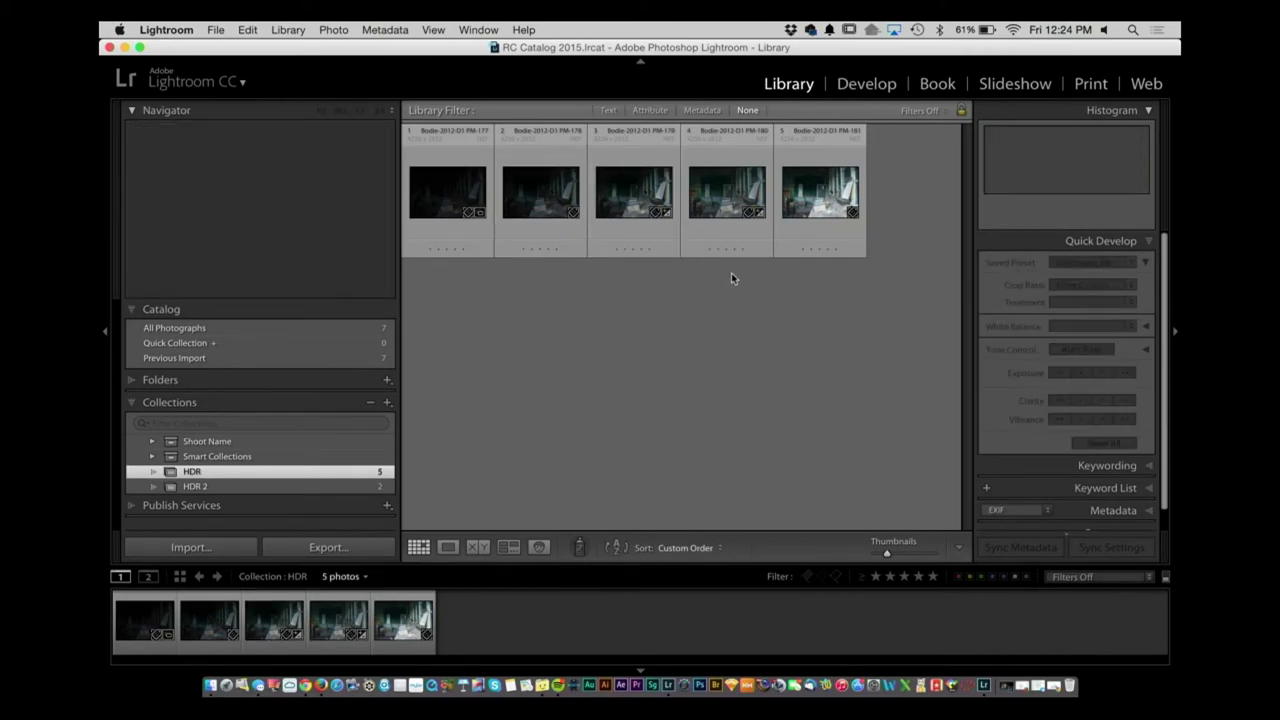
{"action": "left_click", "coordinate": [550, 211]}
{"action": "left_click", "coordinate": [740, 205]}
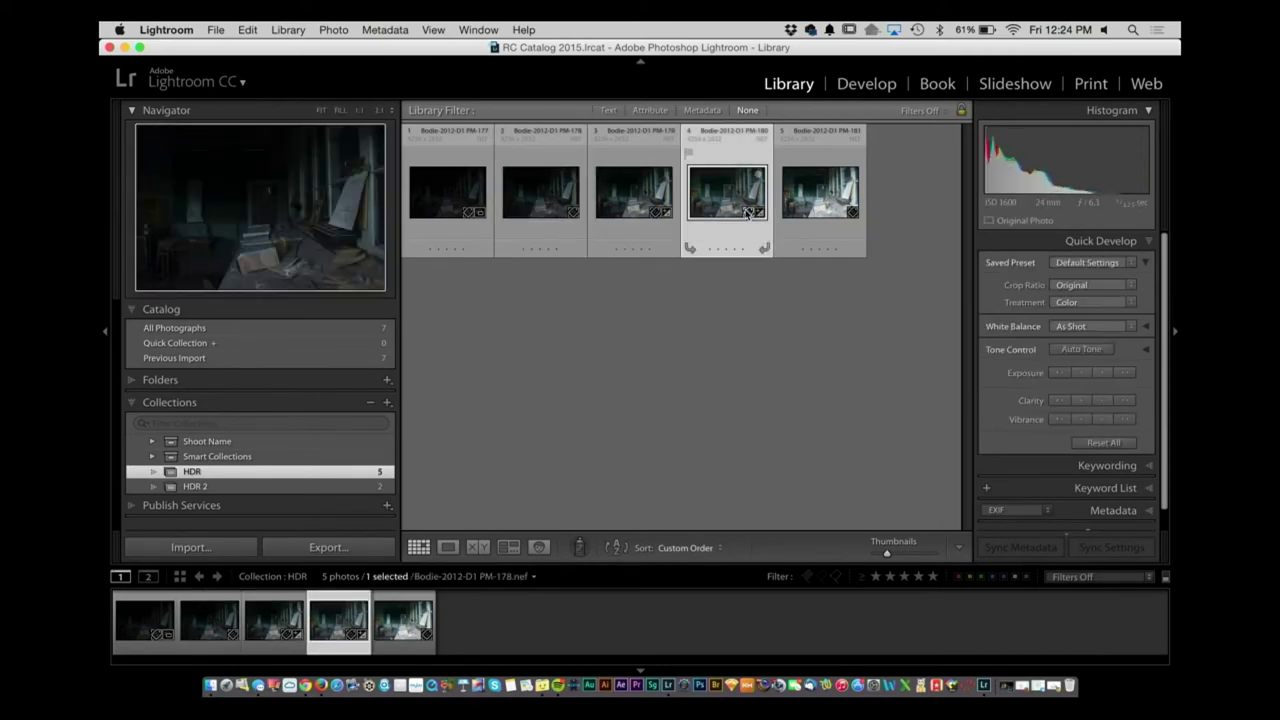
{"action": "key", "text": "Left"}
{"action": "key", "text": "Left"}
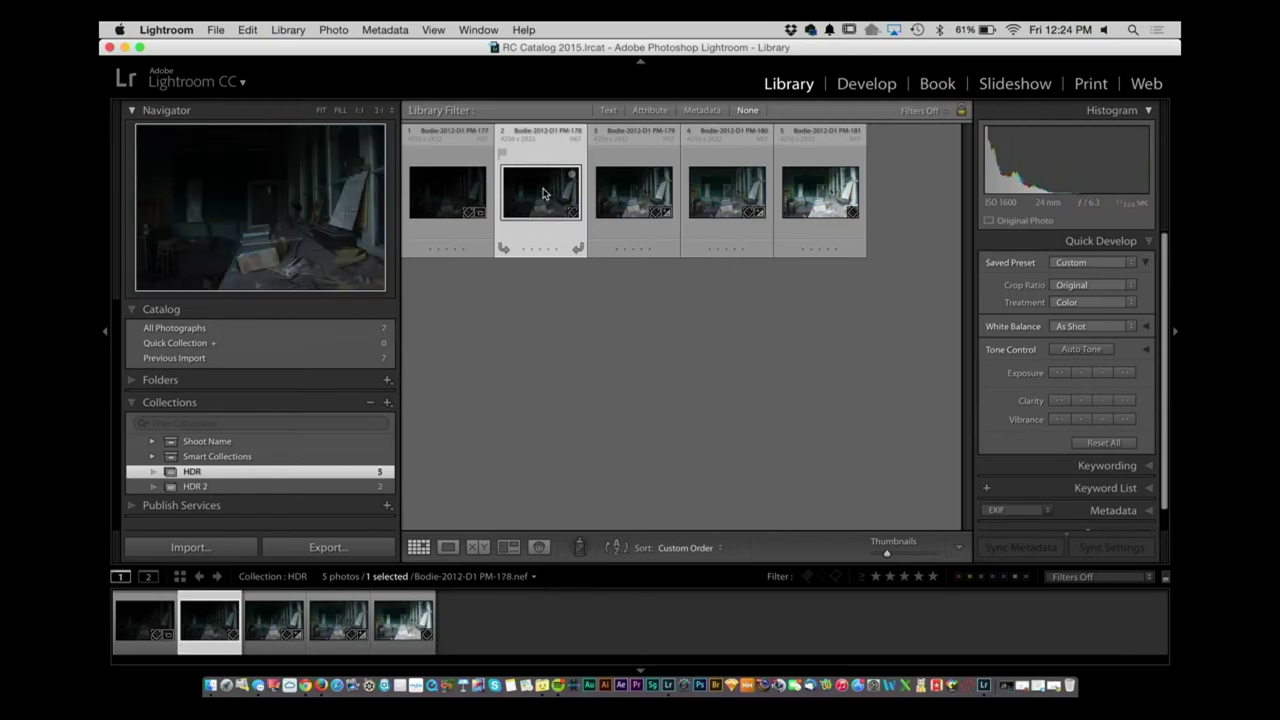
{"action": "key", "text": "x"}
{"action": "key", "text": "x"}
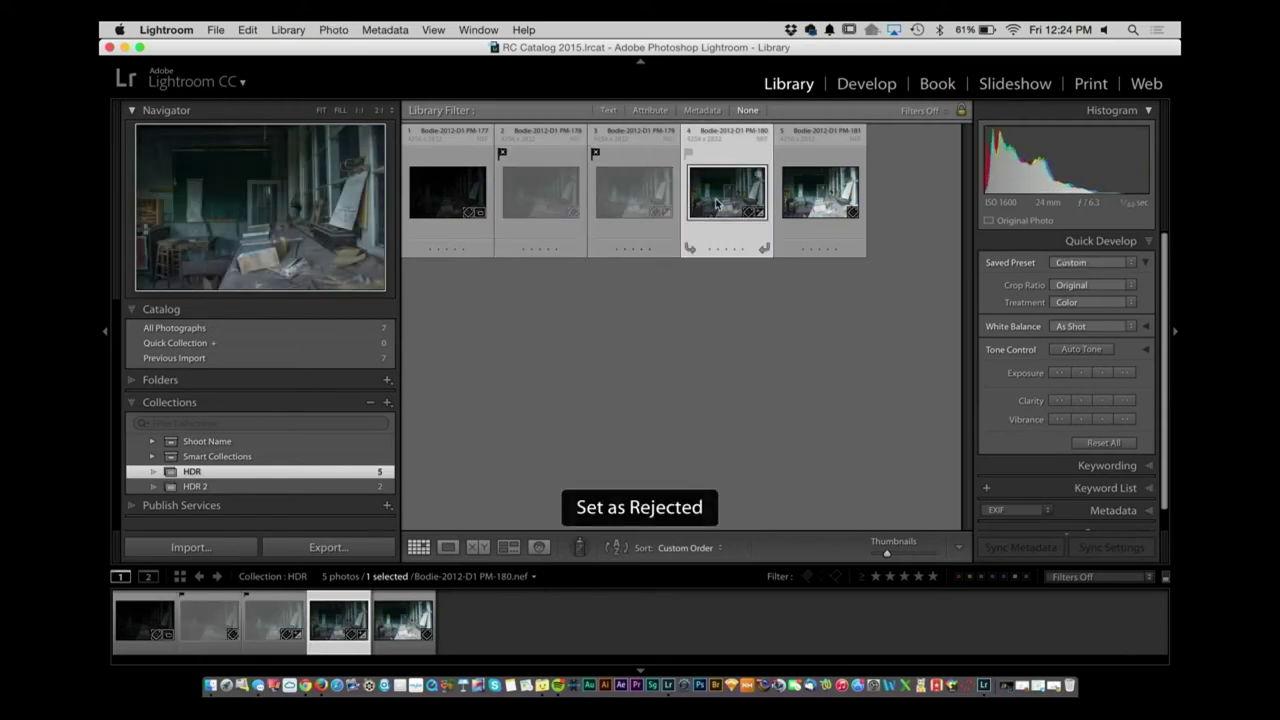
{"action": "key", "text": "x"}
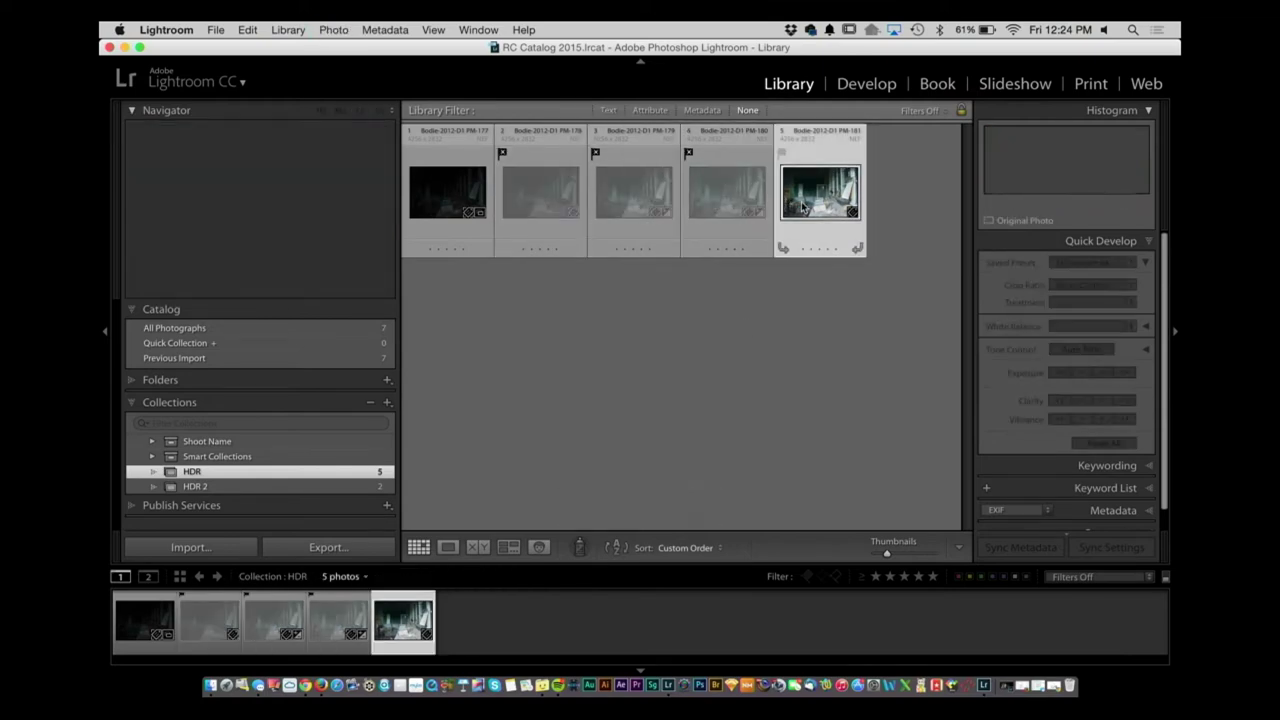
Select brackets 1 and 5, dismiss the merge menu, and open the HDR 2 collection.
{"action": "left_click", "coordinate": [430, 197], "text": "super"}
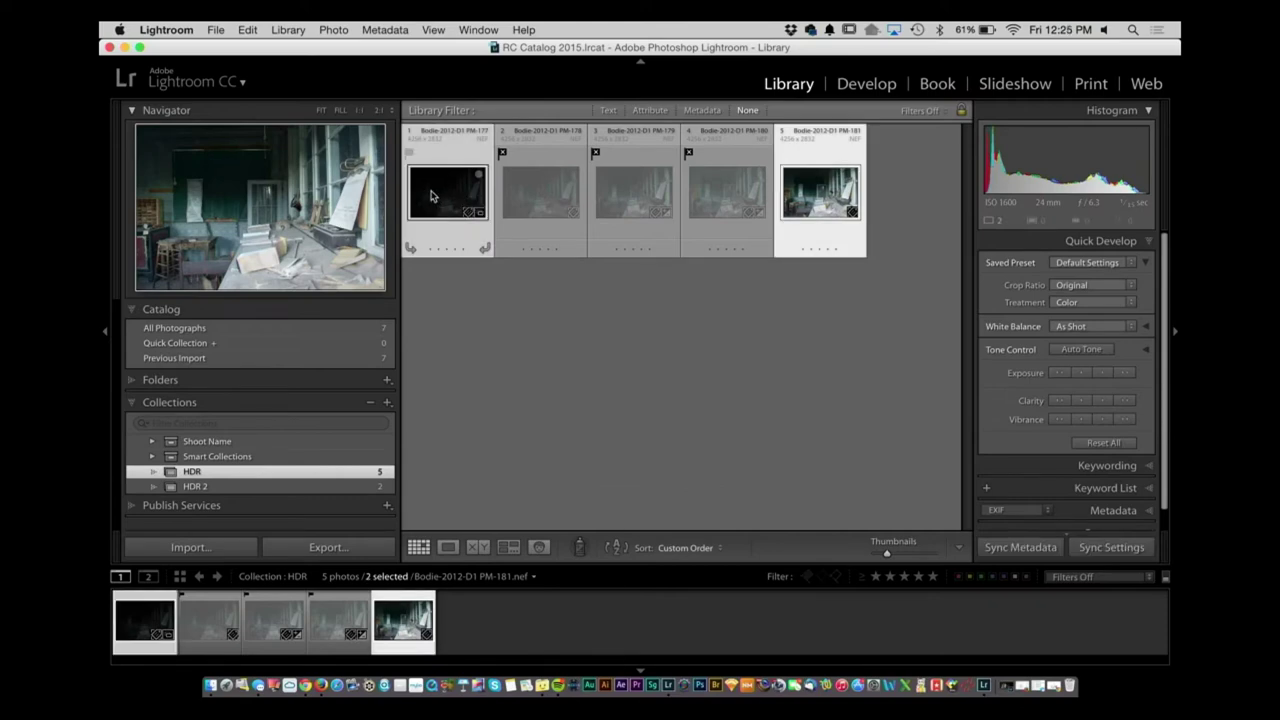
{"action": "right_click", "coordinate": [432, 196]}
{"action": "mouse_move", "coordinate": [500, 338]}
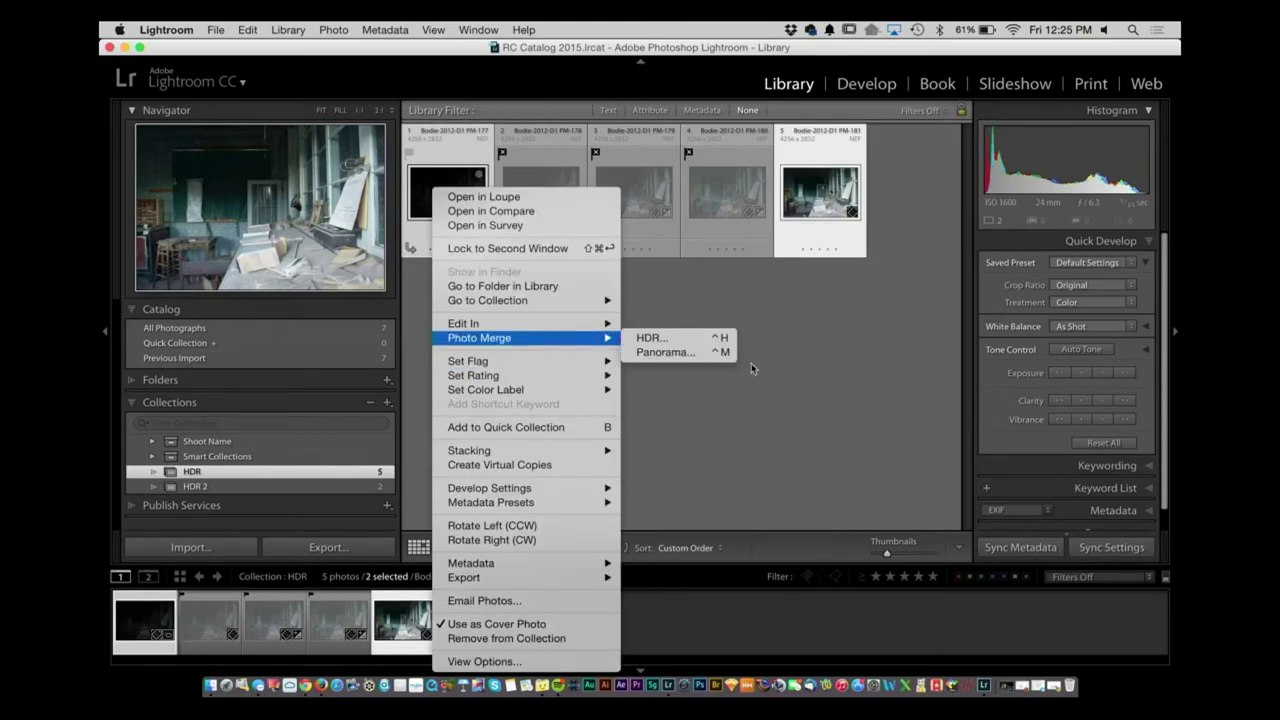
{"action": "left_click", "coordinate": [779, 462]}
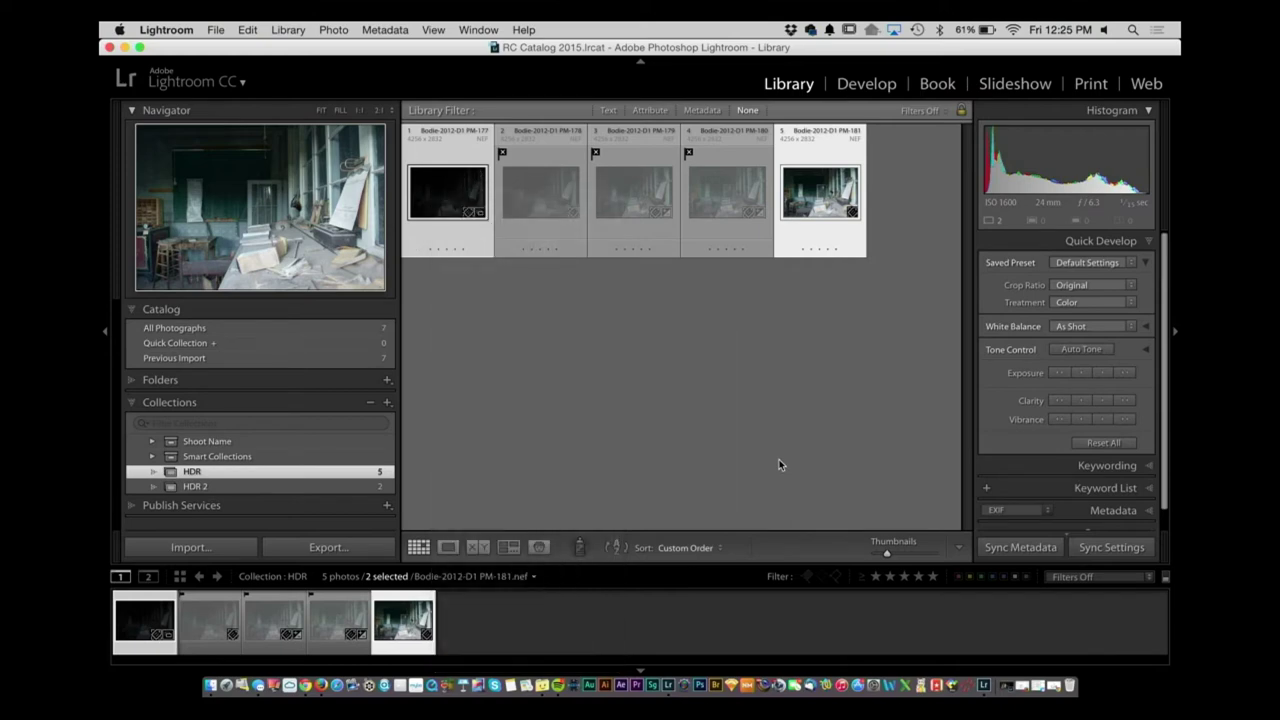
{"action": "left_click", "coordinate": [297, 486]}
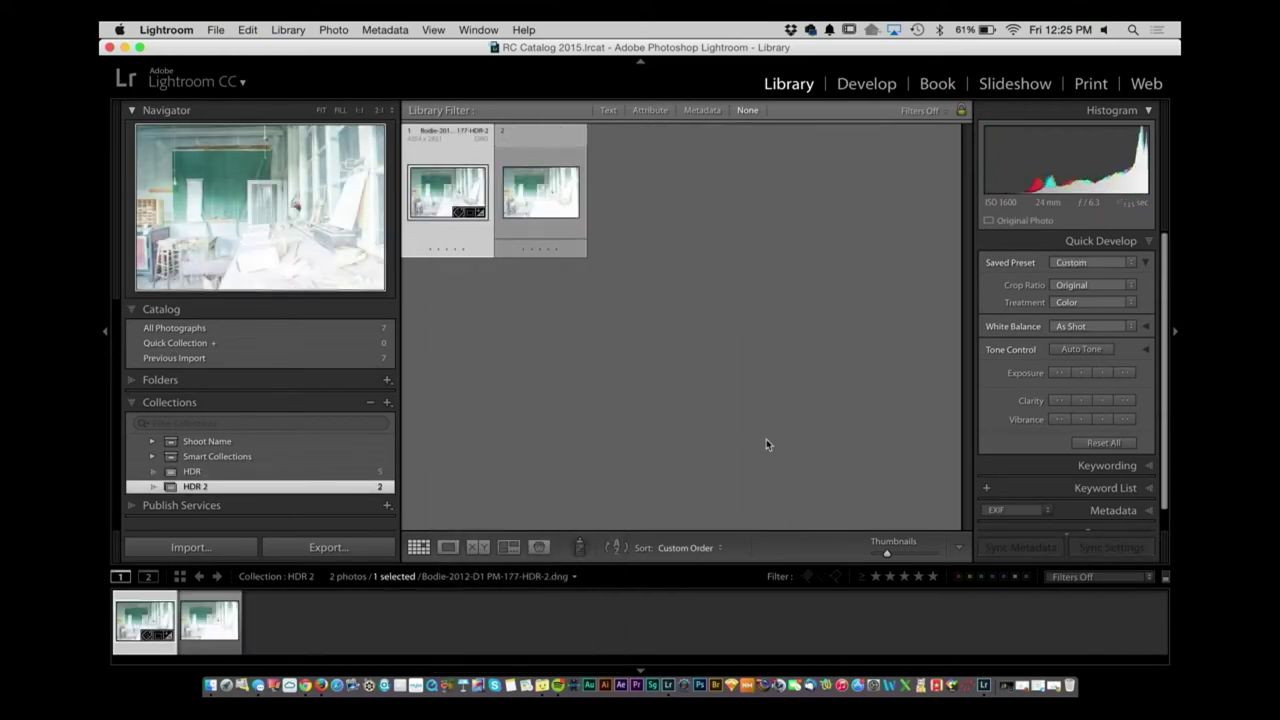
{"action": "left_click", "coordinate": [434, 172]}
Show both HDR versions in Compare view with panels hidden, zoomed to 1:1.
{"action": "left_click", "coordinate": [537, 207], "text": "shift"}
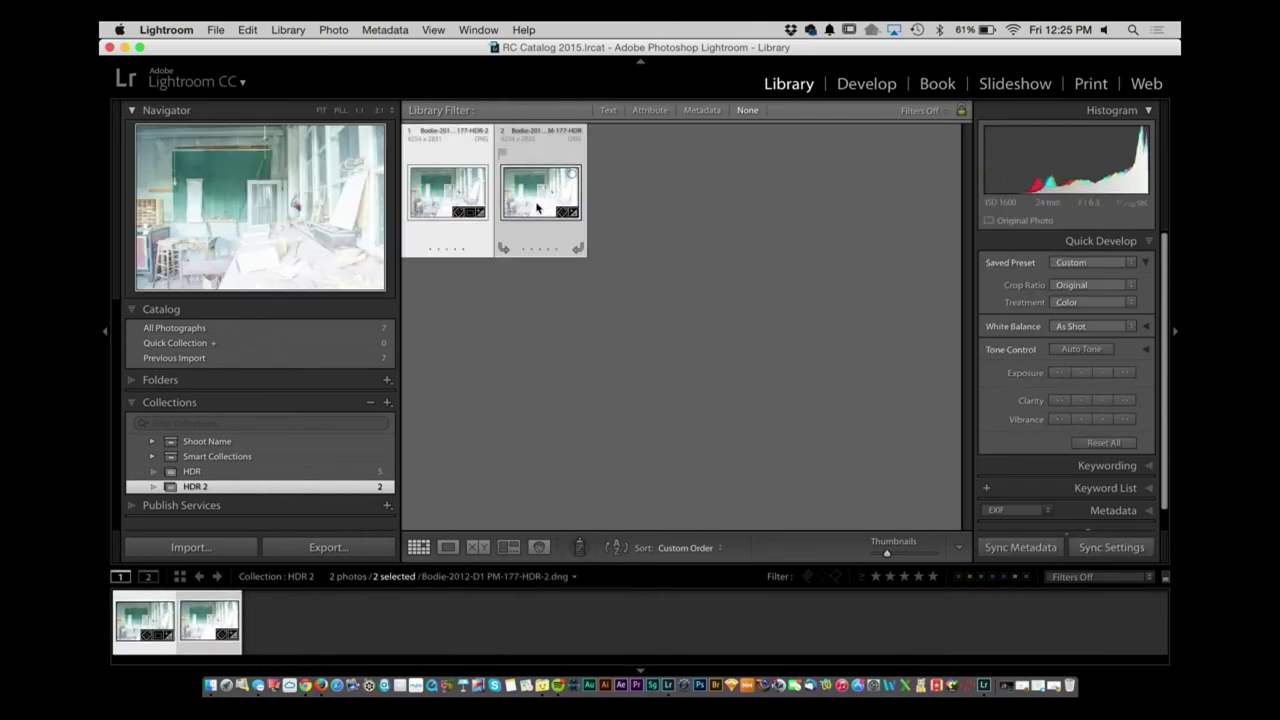
{"action": "key", "text": "c"}
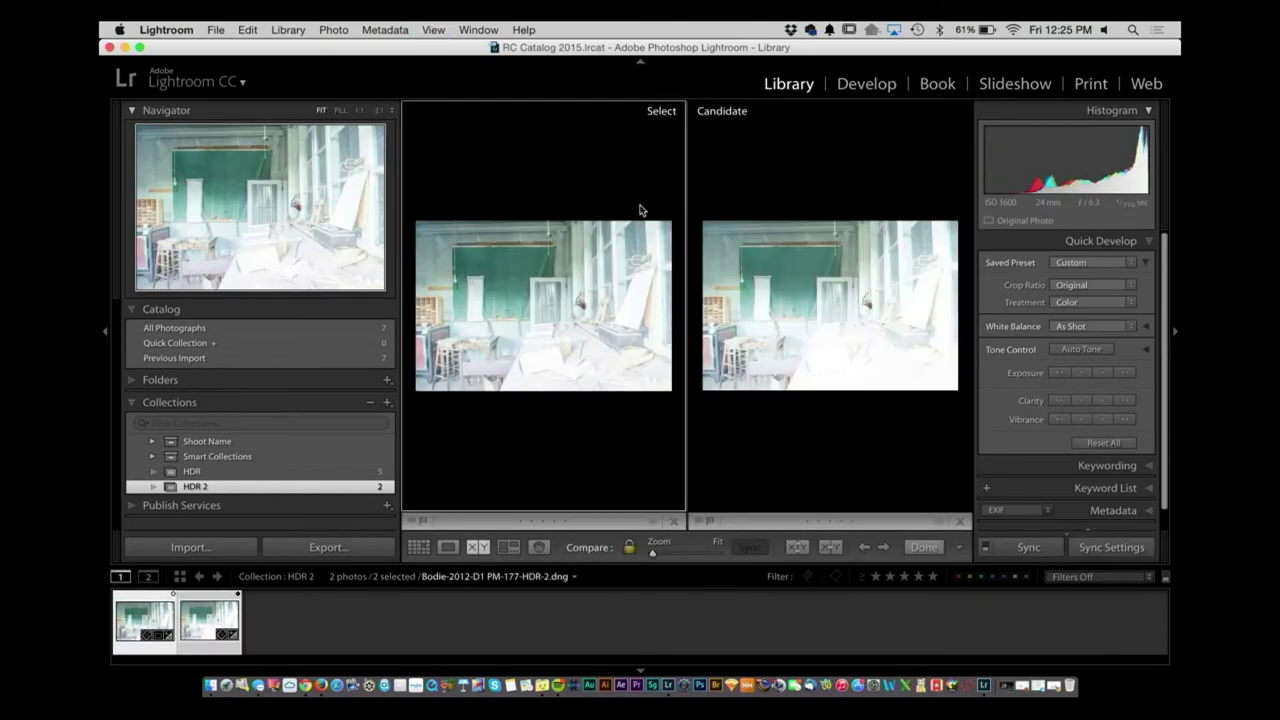
{"action": "key", "text": "shift+Tab"}
{"action": "left_click", "coordinate": [702, 284]}
{"action": "left_click", "coordinate": [700, 283]}
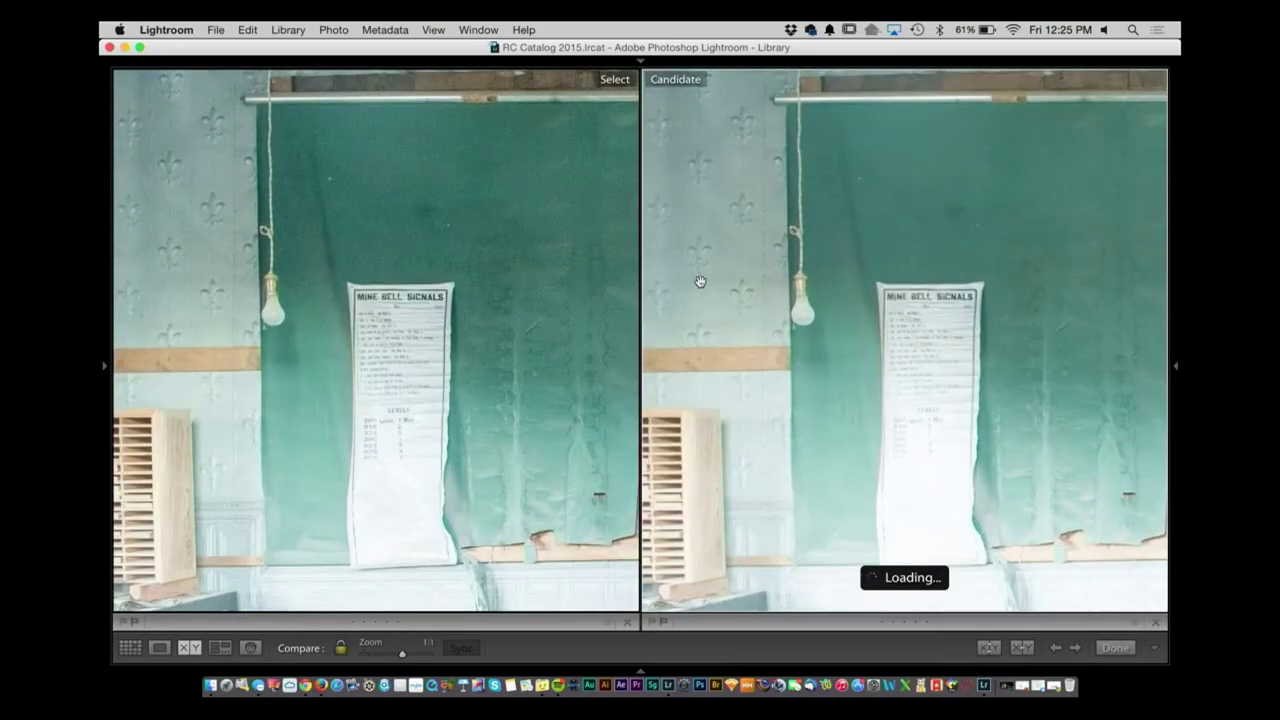